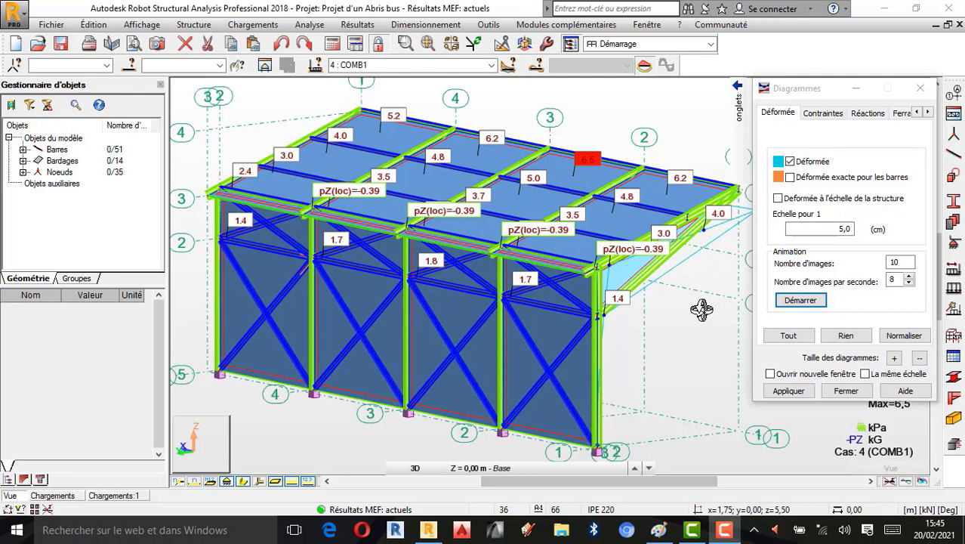
# - Examine the deformed shape results on the 3D bus shelter model and the handwritten results noted in Paint
pyautogui.scroll(-1, 502, 300)
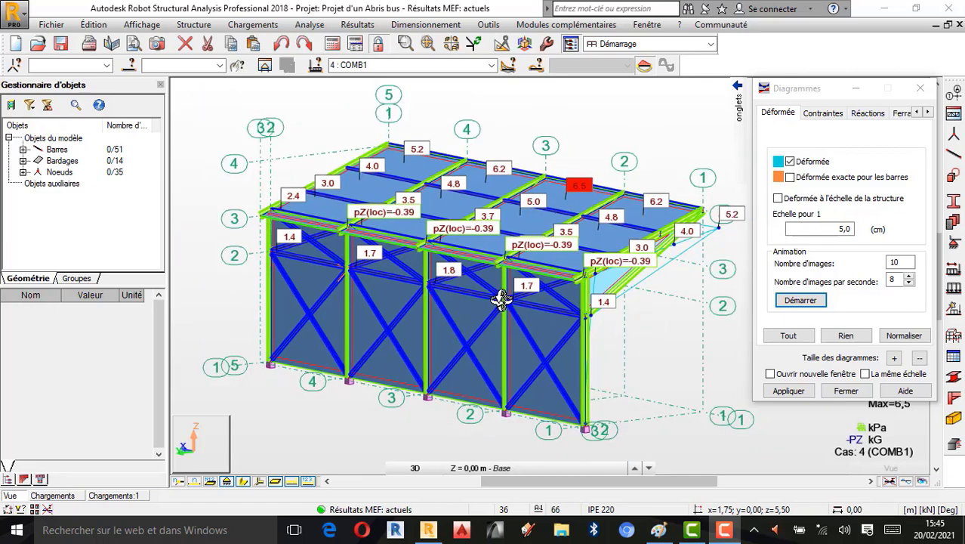
pyautogui.scroll(1, 555, 288)
pyautogui.scroll(-1, 529, 272)
pyautogui.scroll(1, 519, 265)
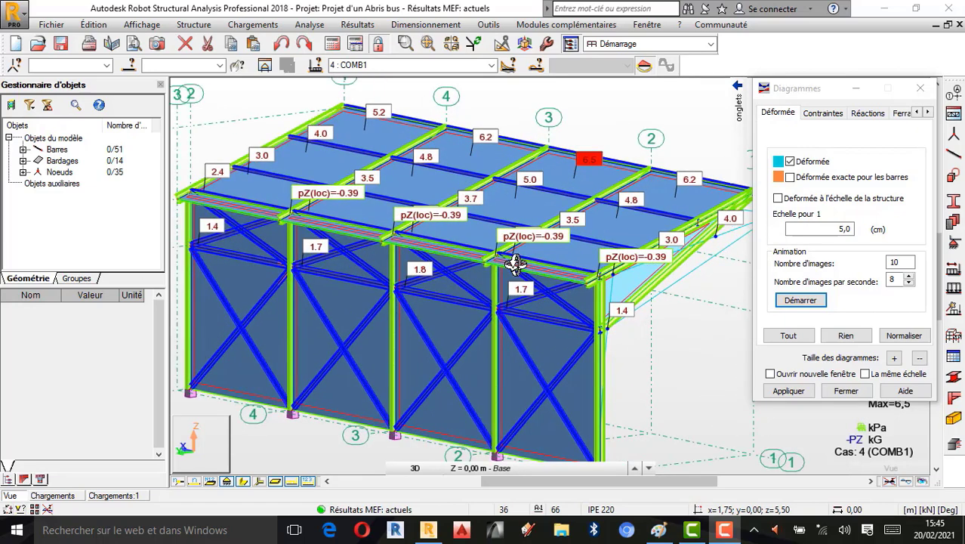
pyautogui.scroll(-1, 481, 207)
pyautogui.scroll(1, 487, 244)
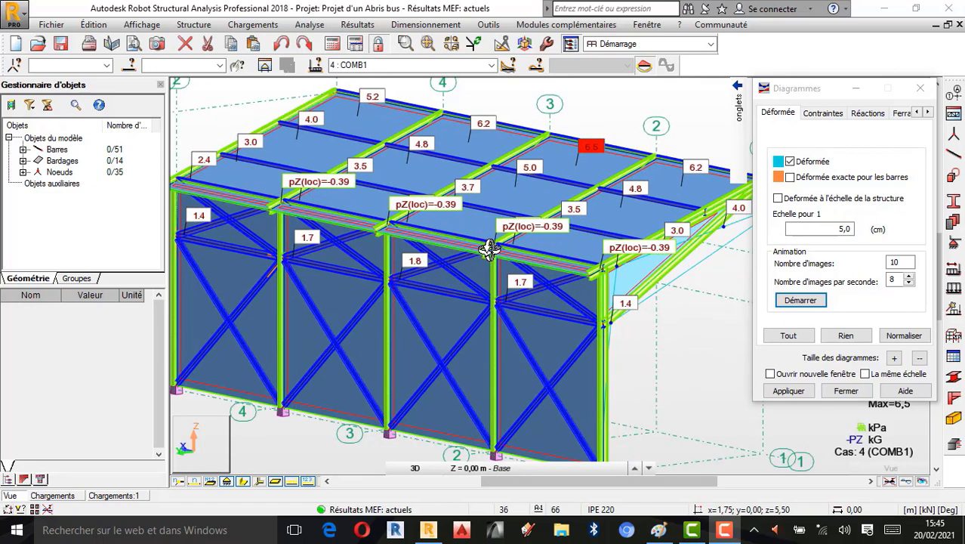
pyautogui.scroll(-1, 500, 226)
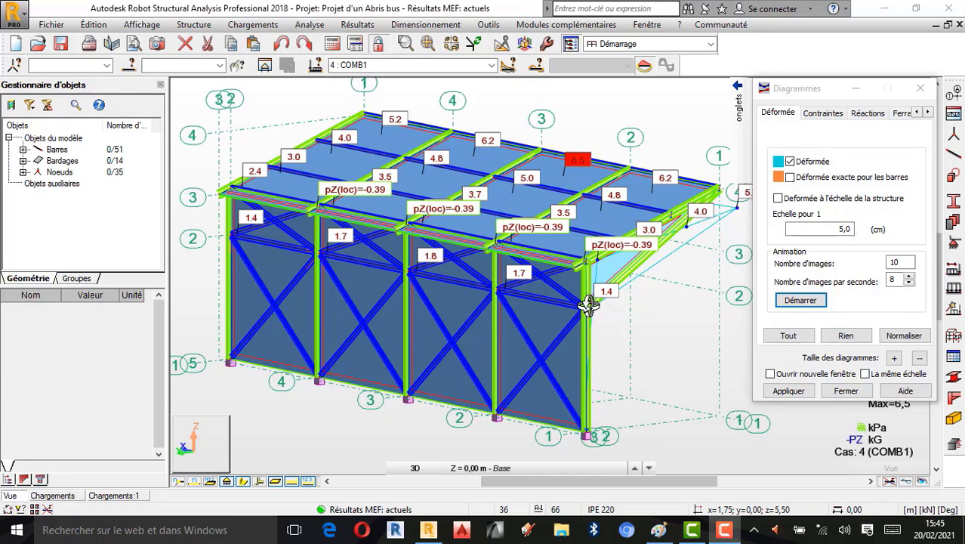
pyautogui.click(658, 529)
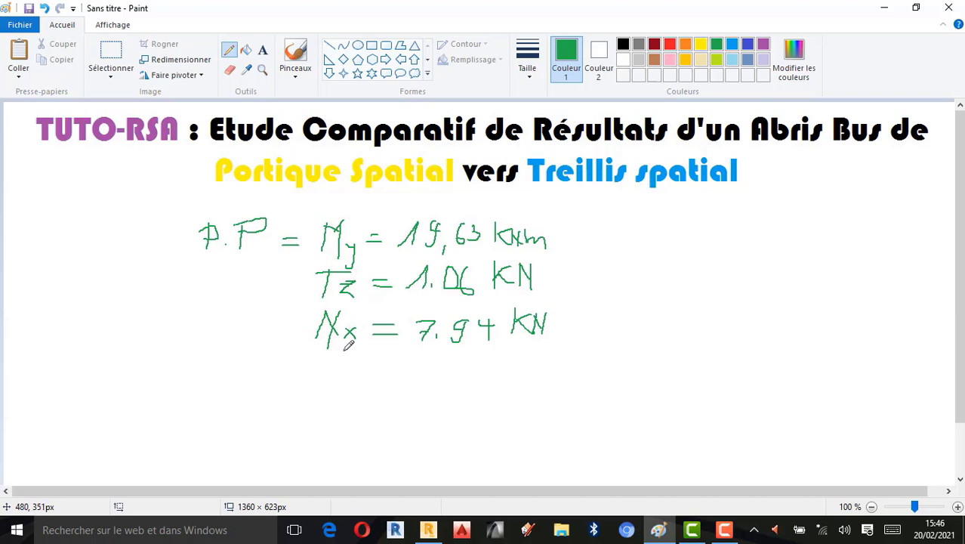
pyautogui.click(429, 530)
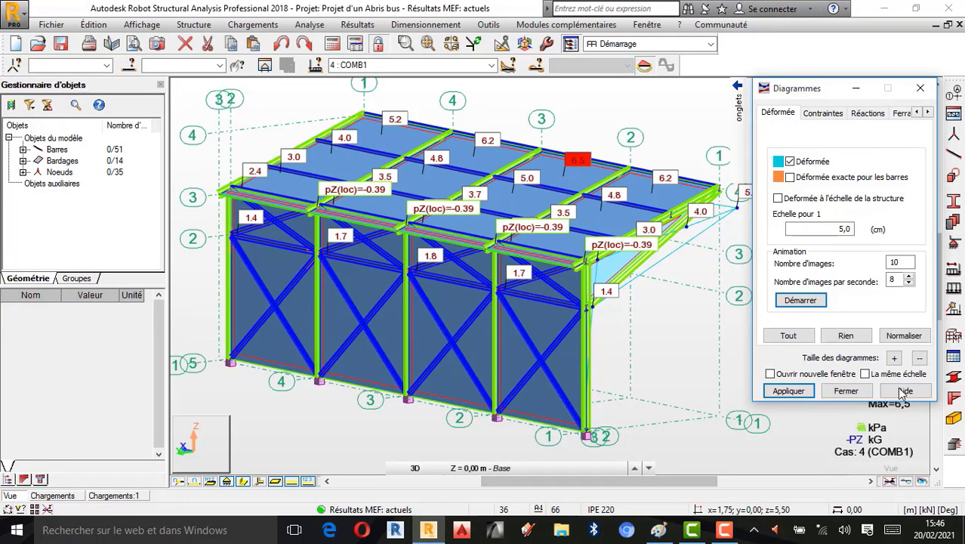
# - Turn off the deformed shape display for all bars in the Diagrammes dialog, viewing the structure from the front corner
pyautogui.click(859, 394)
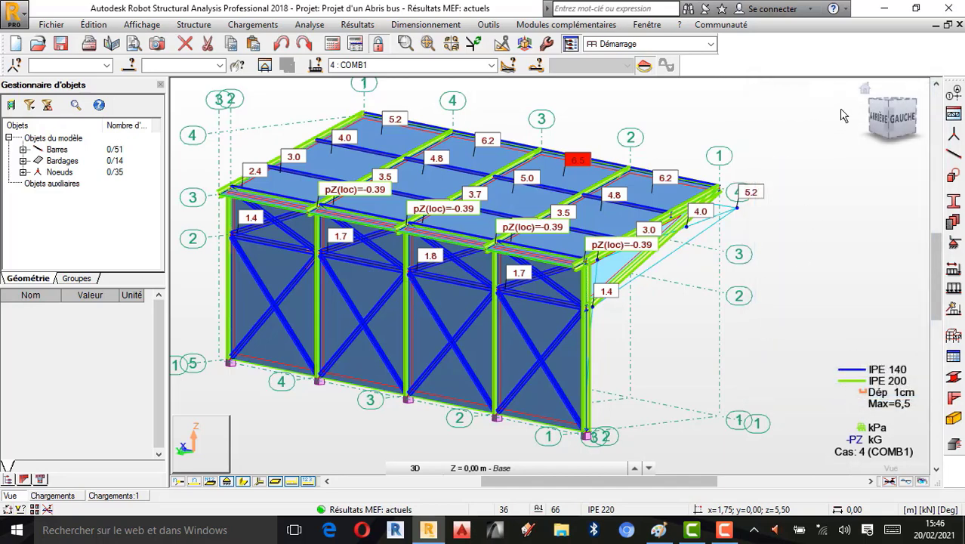
pyautogui.click(864, 89)
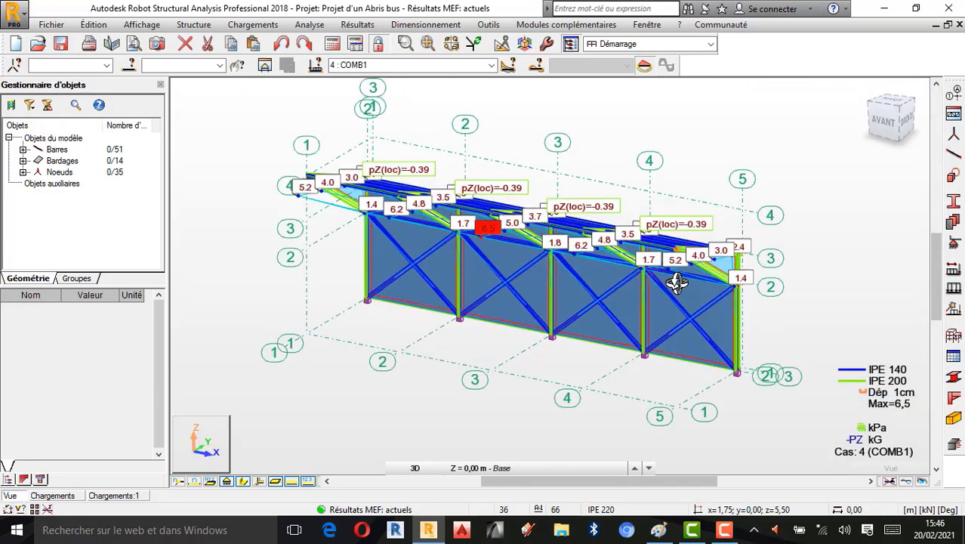
pyautogui.scroll(1, 595, 303)
pyautogui.scroll(-1, 665, 266)
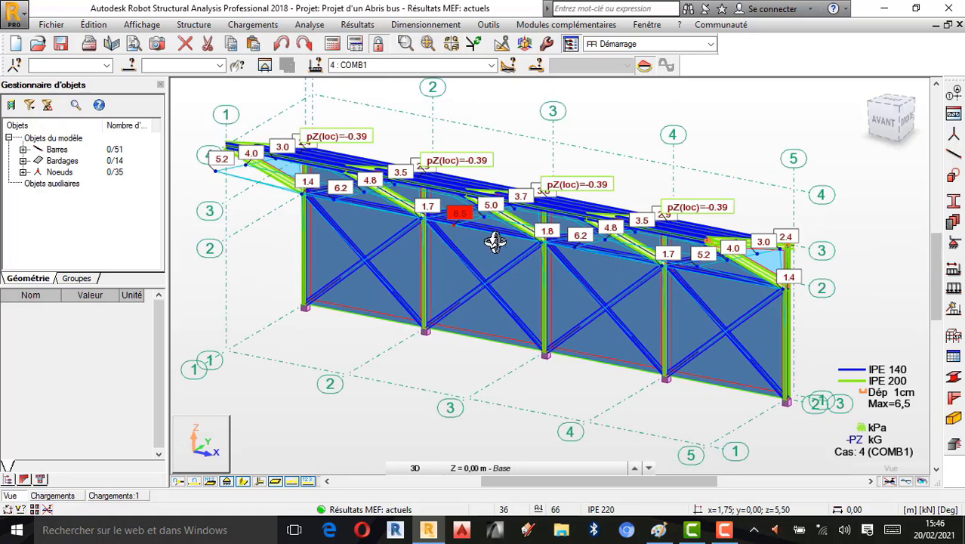
pyautogui.rightClick(636, 97)
pyautogui.click(610, 105)
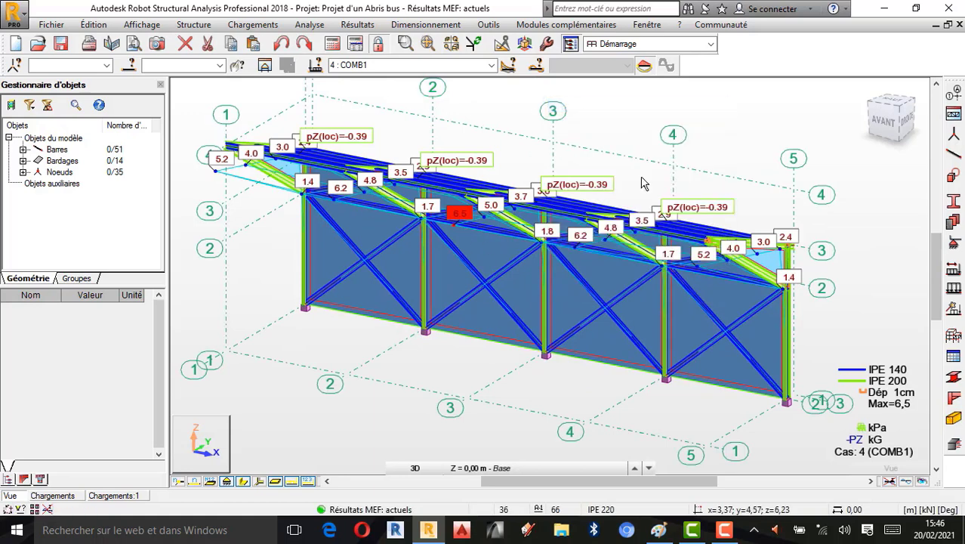
pyautogui.rightClick(812, 153)
pyautogui.click(778, 198)
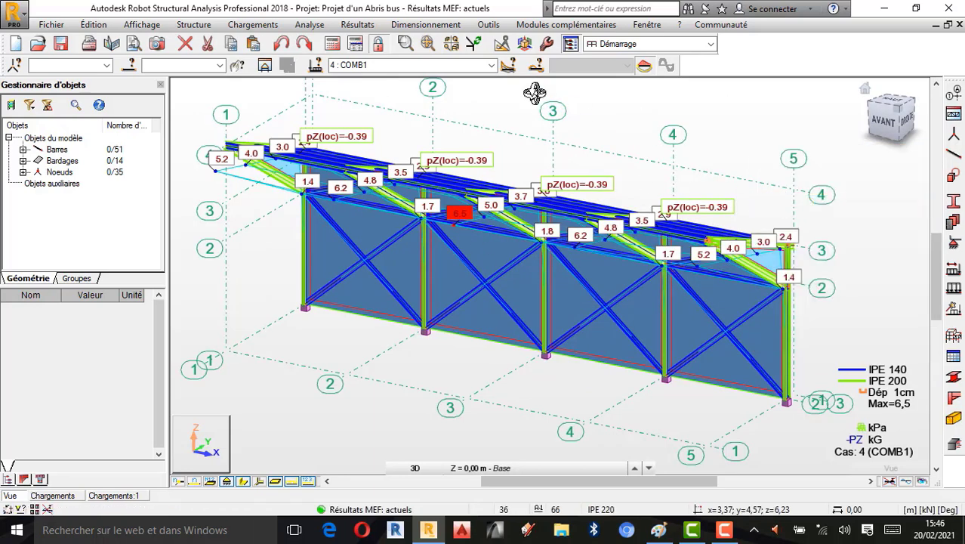
pyautogui.rightClick(680, 95)
pyautogui.click(651, 109)
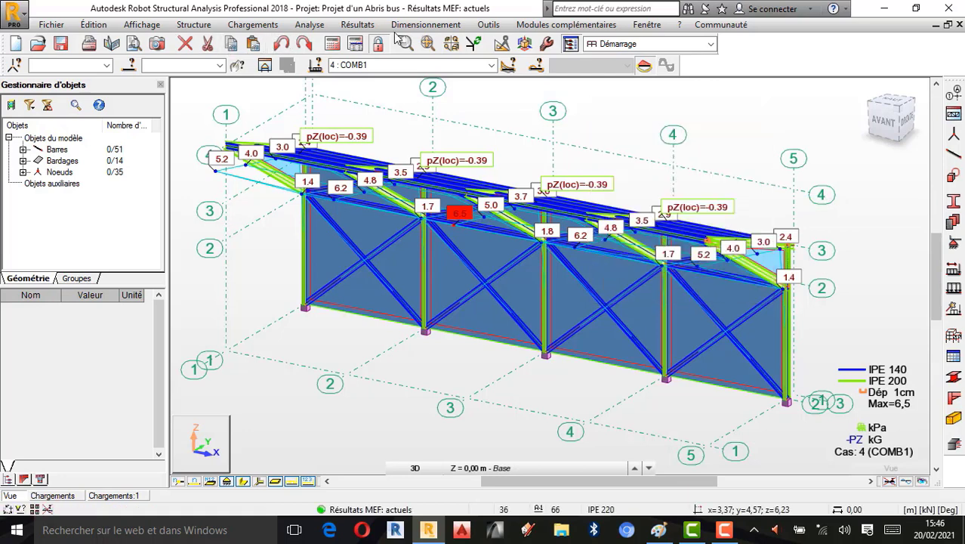
pyautogui.click(357, 24)
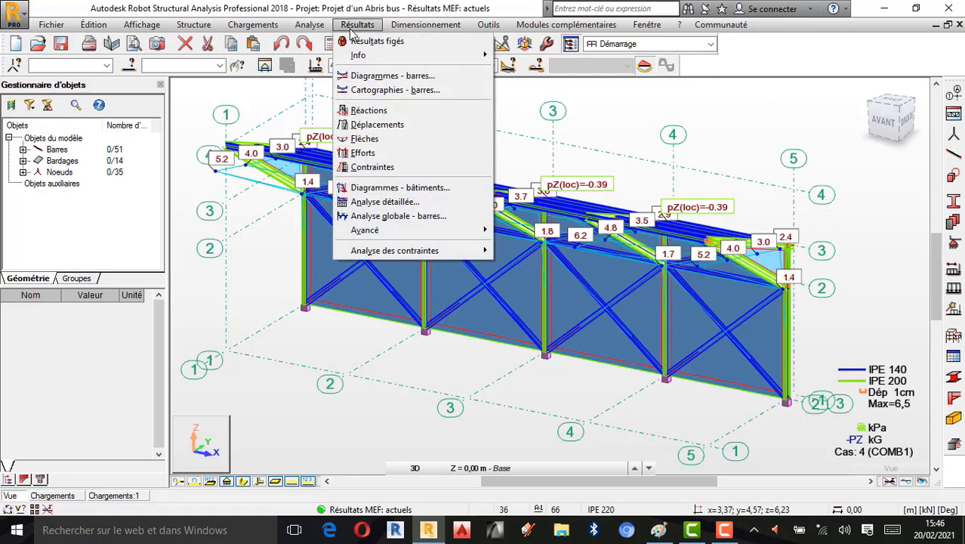
pyautogui.click(393, 78)
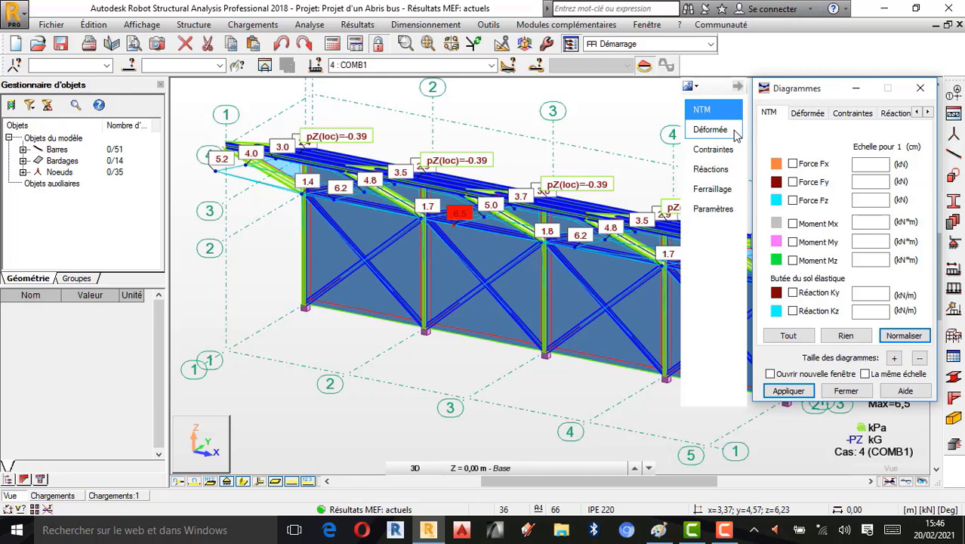
pyautogui.click(733, 131)
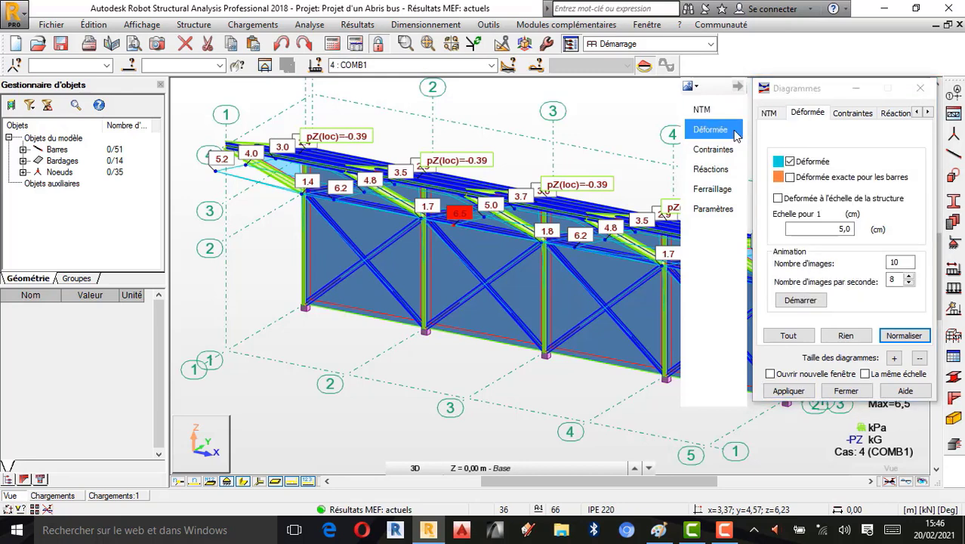
pyautogui.click(845, 335)
pyautogui.click(790, 391)
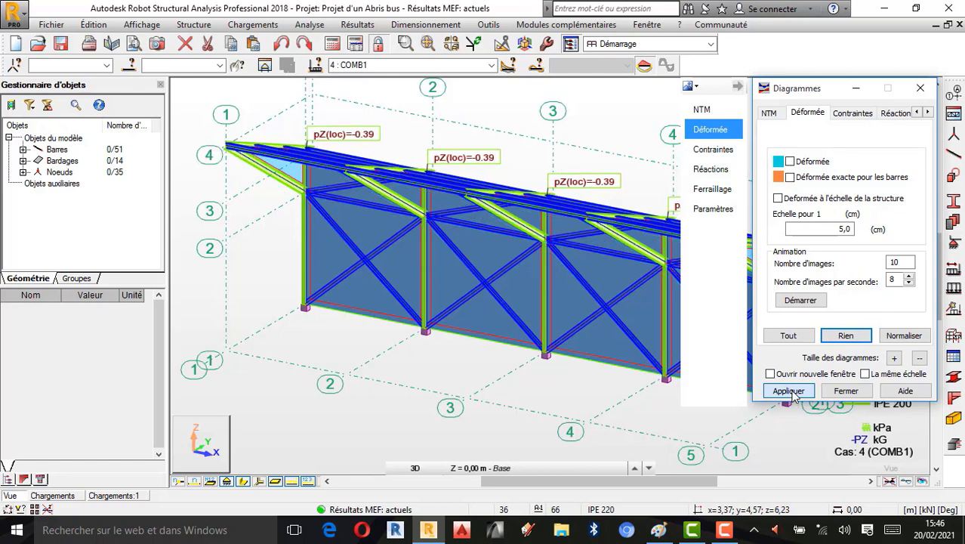
pyautogui.click(846, 391)
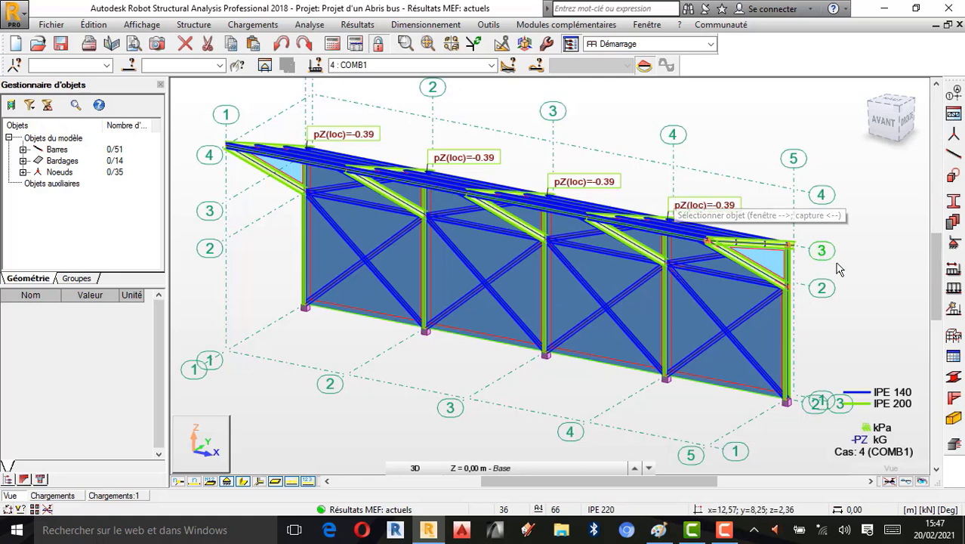
# - Set the structure type to Etude d'un Treillis Spatial (space truss)
pyautogui.click(953, 336)
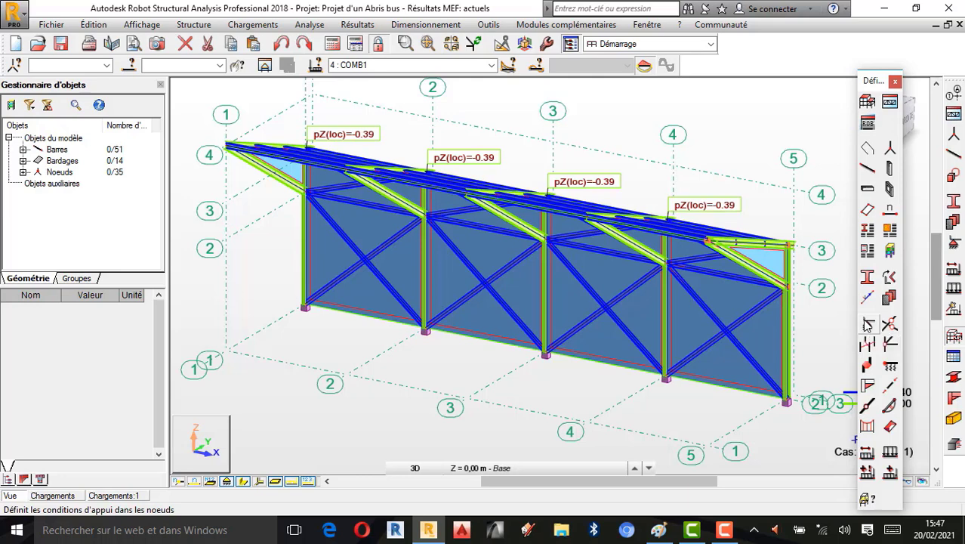
pyautogui.click(868, 101)
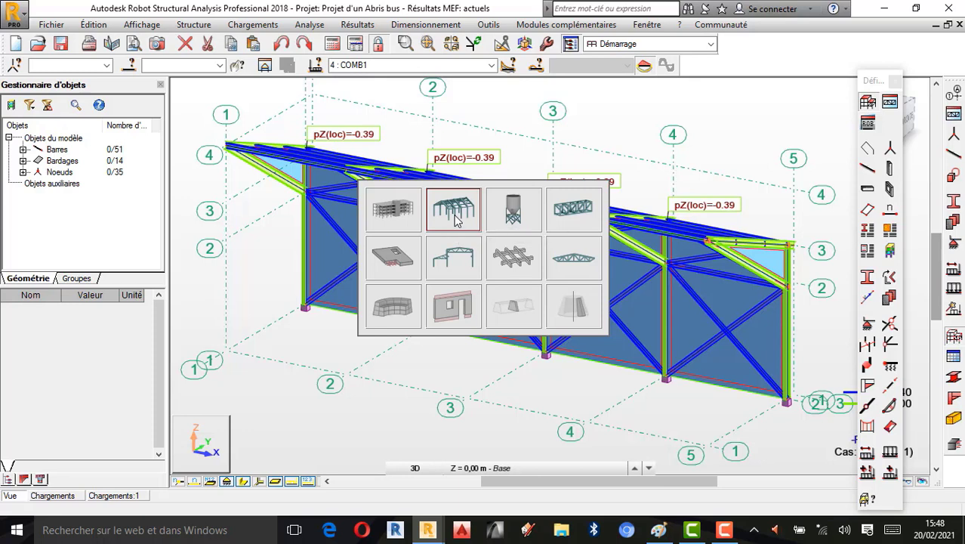
pyautogui.click(574, 218)
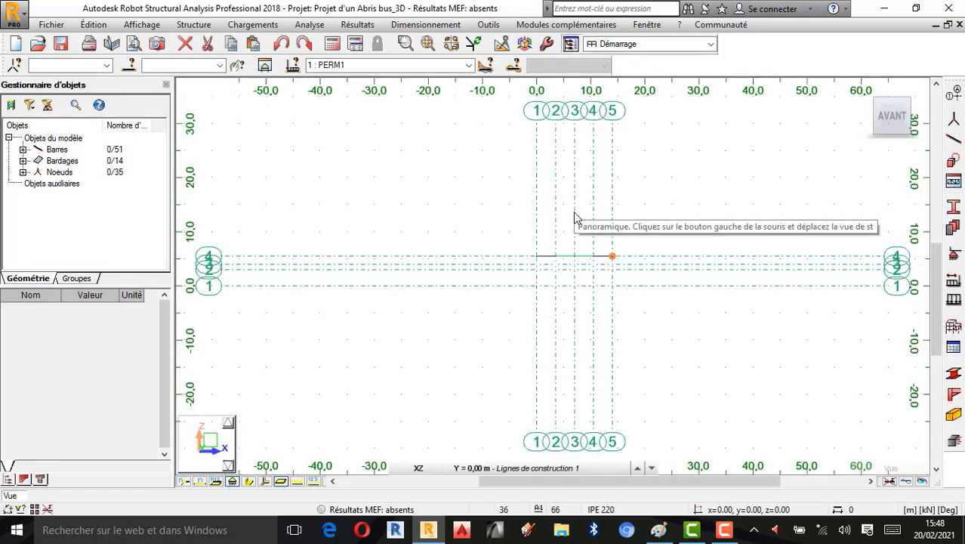
# - Switch to a 3D view of the truss model and display the bars with their section profiles
pyautogui.scroll(1, 576, 261)
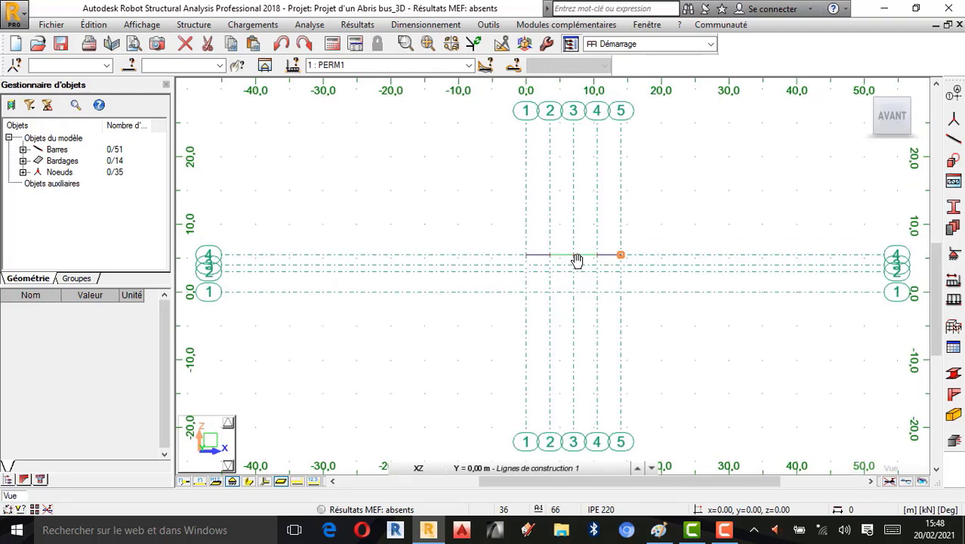
pyautogui.scroll(2, 576, 261)
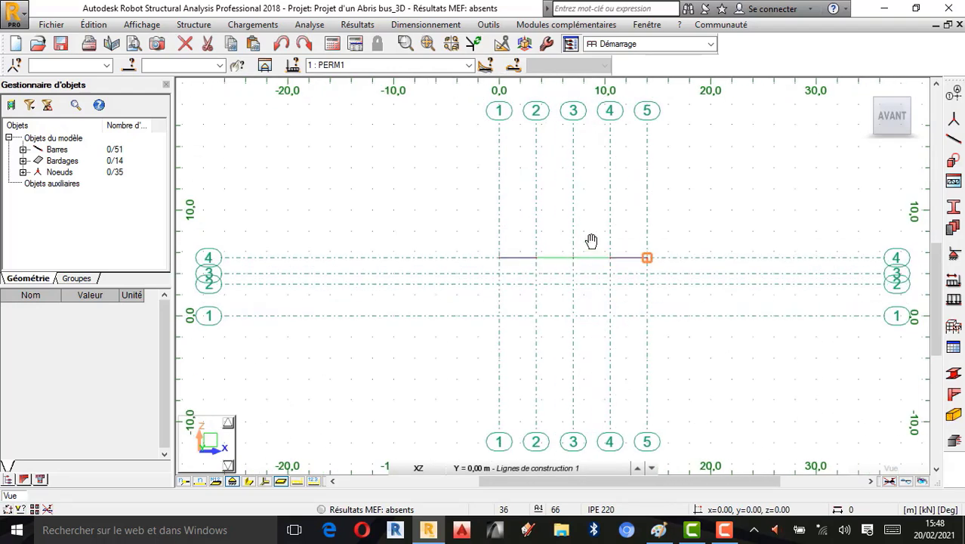
pyautogui.scroll(1, 591, 240)
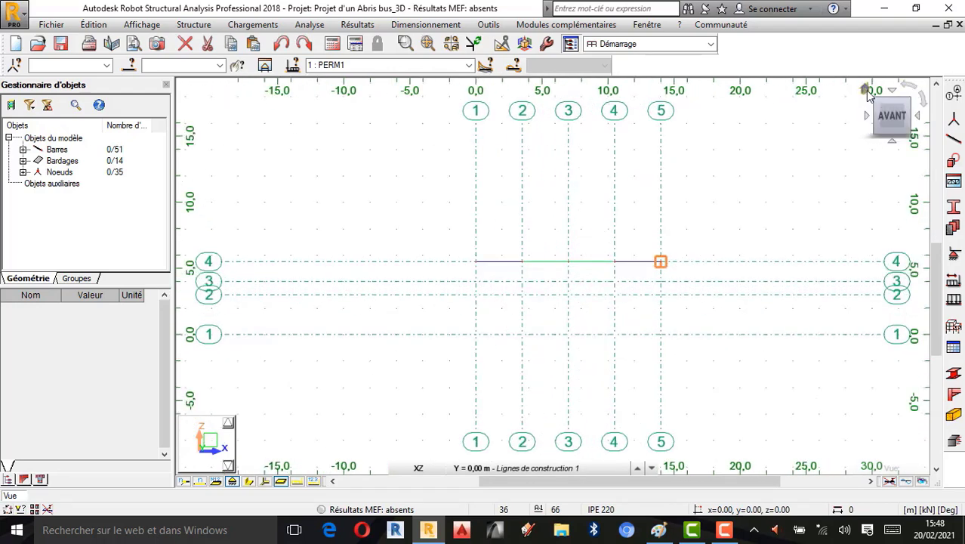
pyautogui.click(865, 91)
pyautogui.scroll(2, 674, 247)
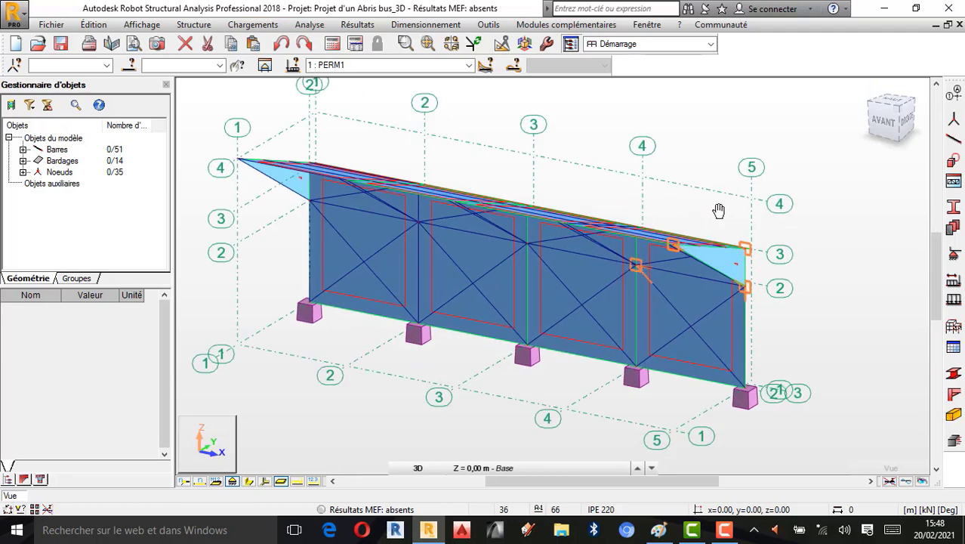
pyautogui.rightClick(731, 157)
pyautogui.scroll(1, 570, 218)
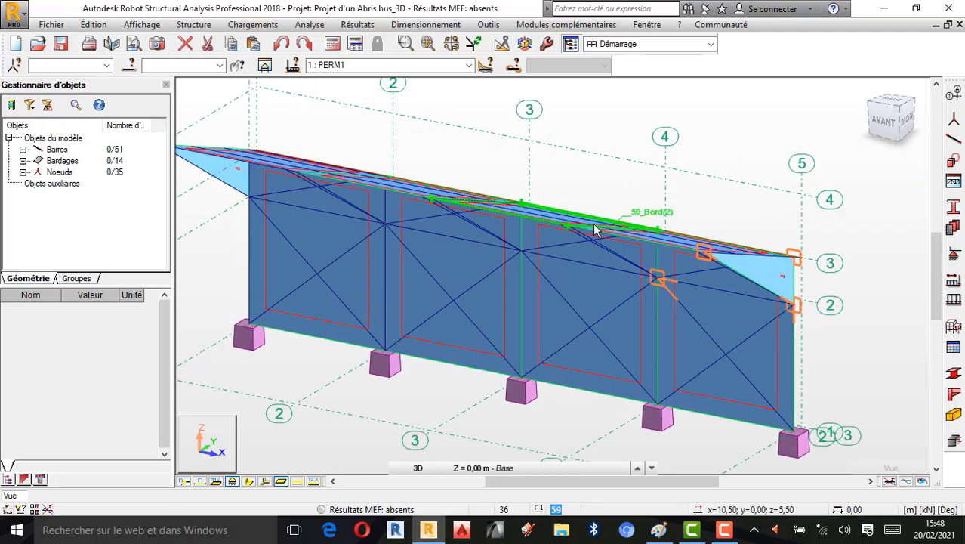
pyautogui.scroll(-1, 713, 273)
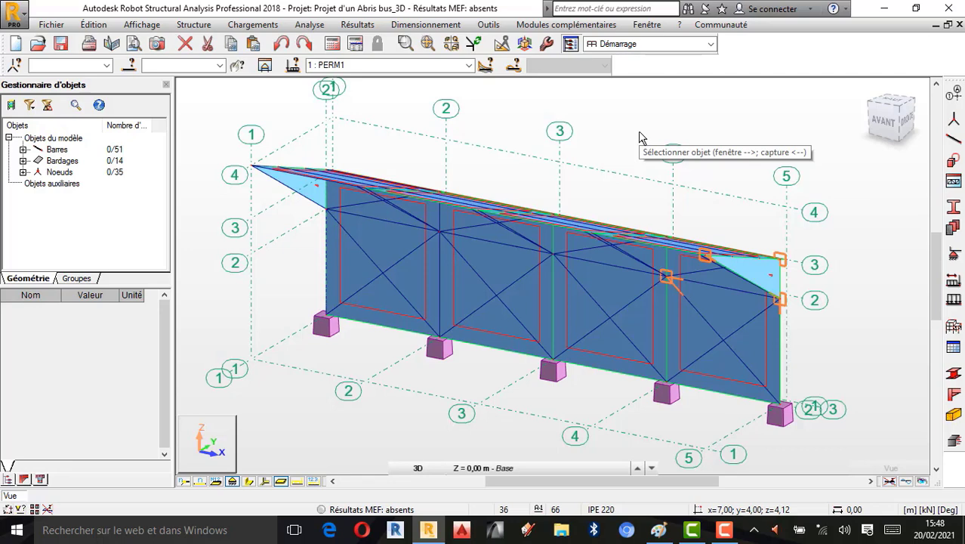
pyautogui.click(250, 481)
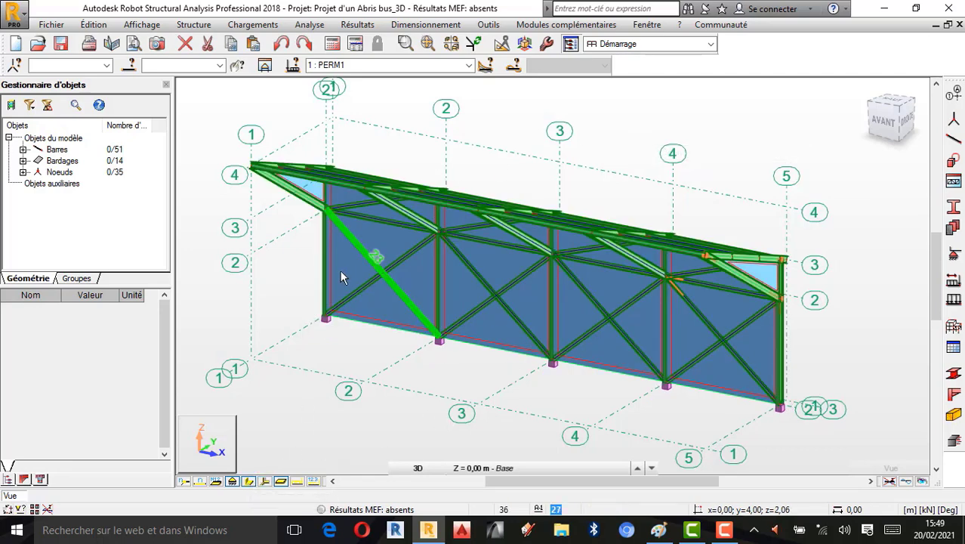
pyautogui.scroll(1, 364, 226)
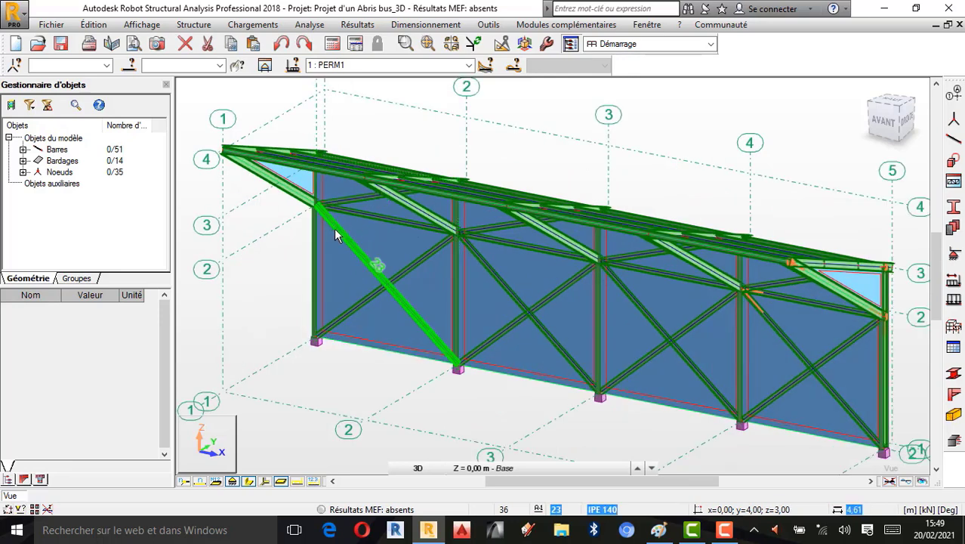
pyautogui.scroll(-1, 336, 235)
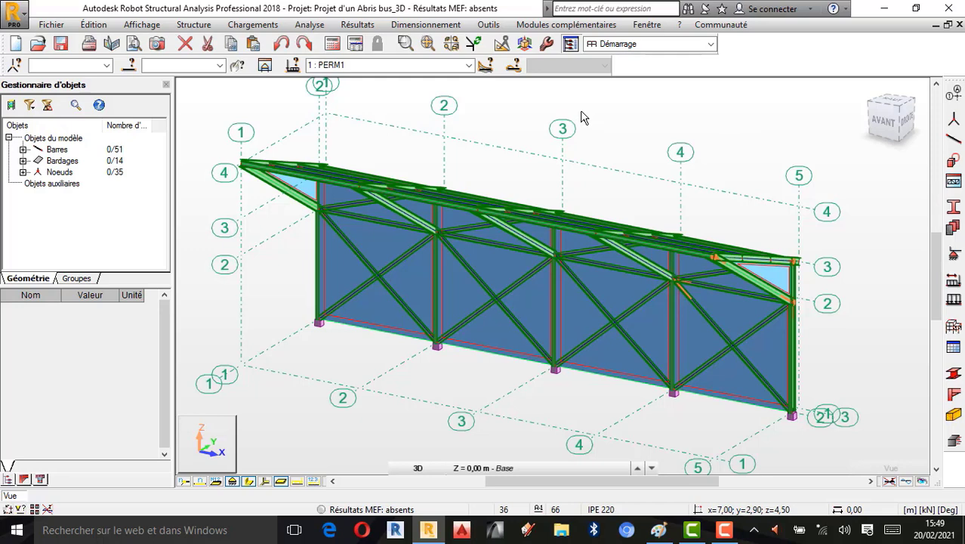
# - Colour the bars by profile and by thickness using the attribute display options, applying and closing the dialog
pyautogui.click(103, 26)
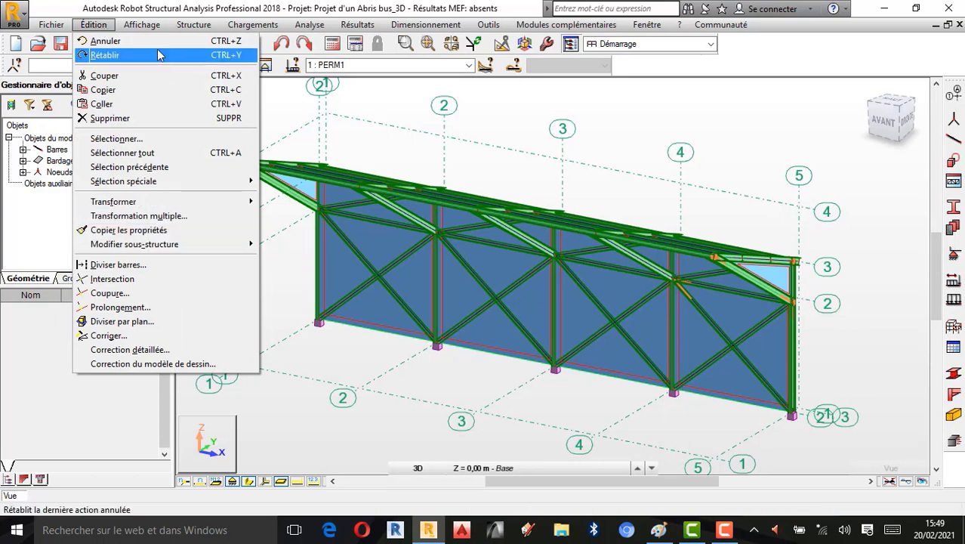
pyautogui.click(145, 28)
pyautogui.click(147, 29)
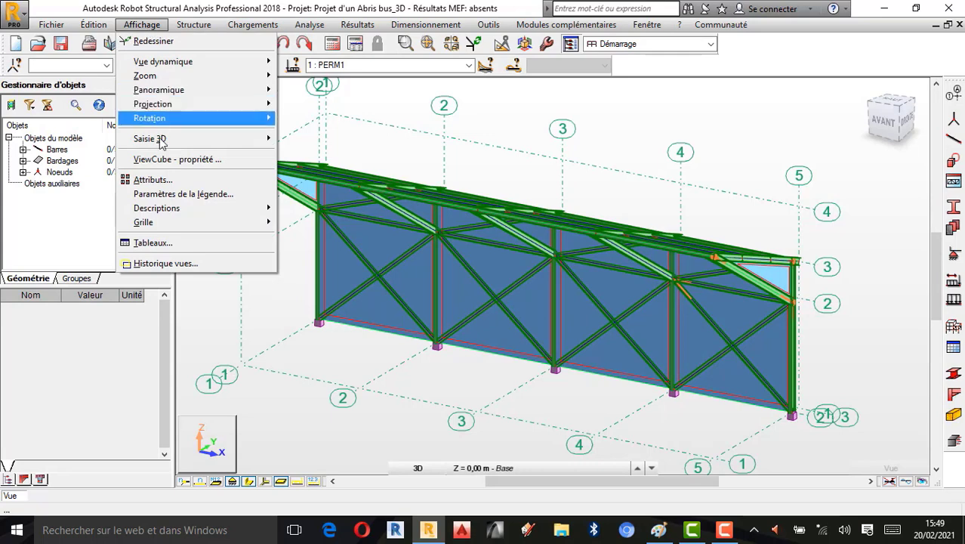
pyautogui.click(155, 179)
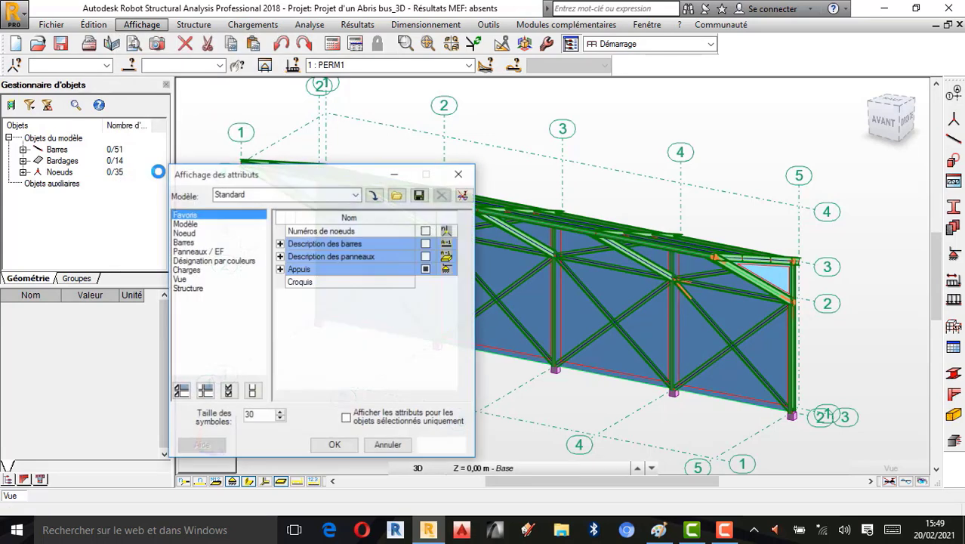
pyautogui.click(195, 261)
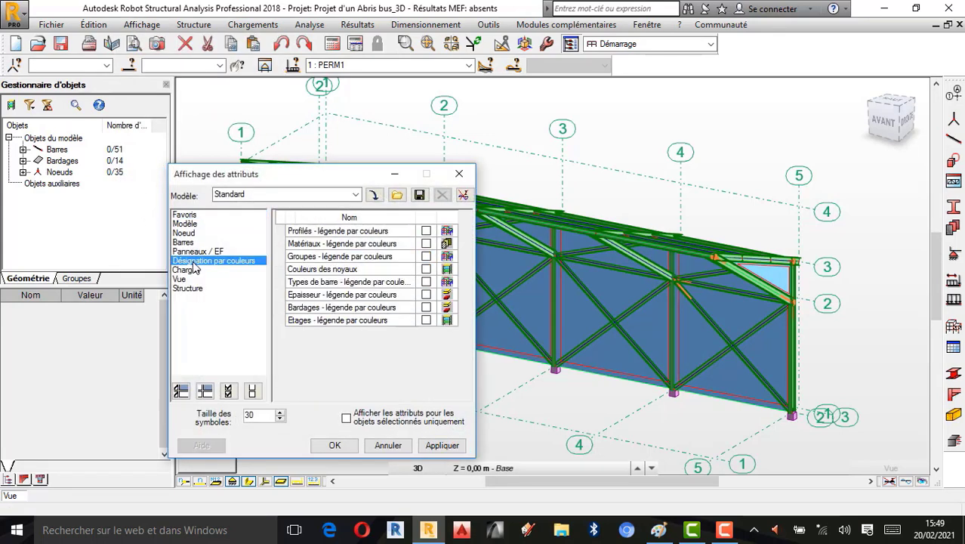
pyautogui.click(426, 232)
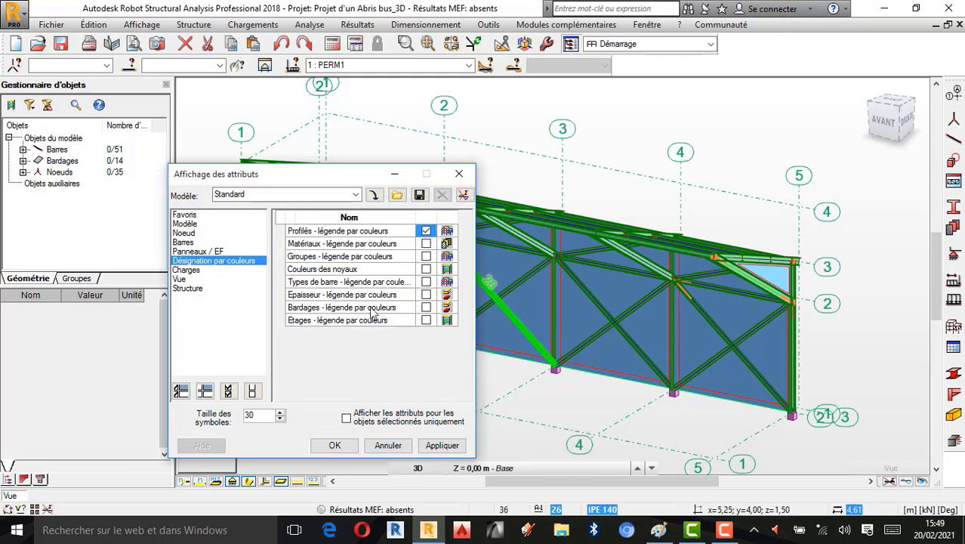
pyautogui.click(426, 294)
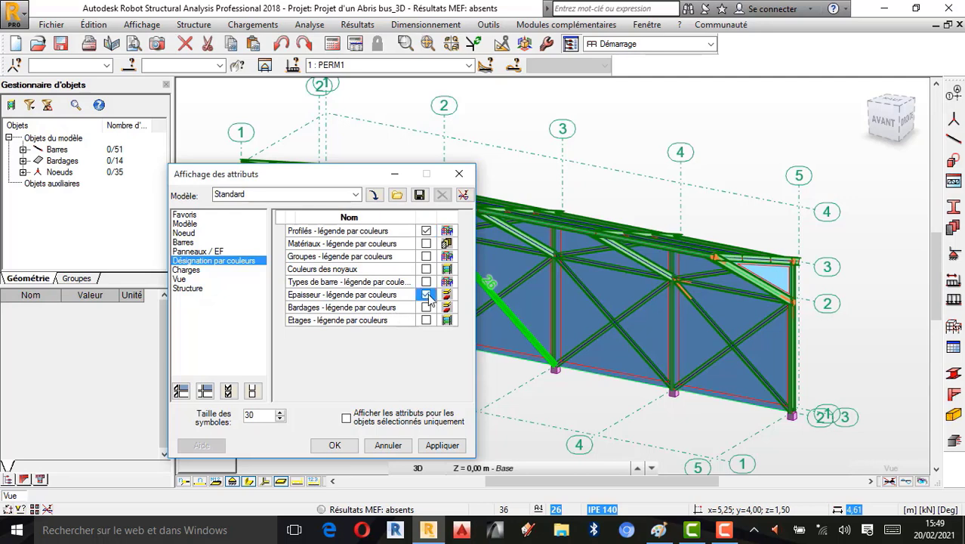
pyautogui.click(442, 445)
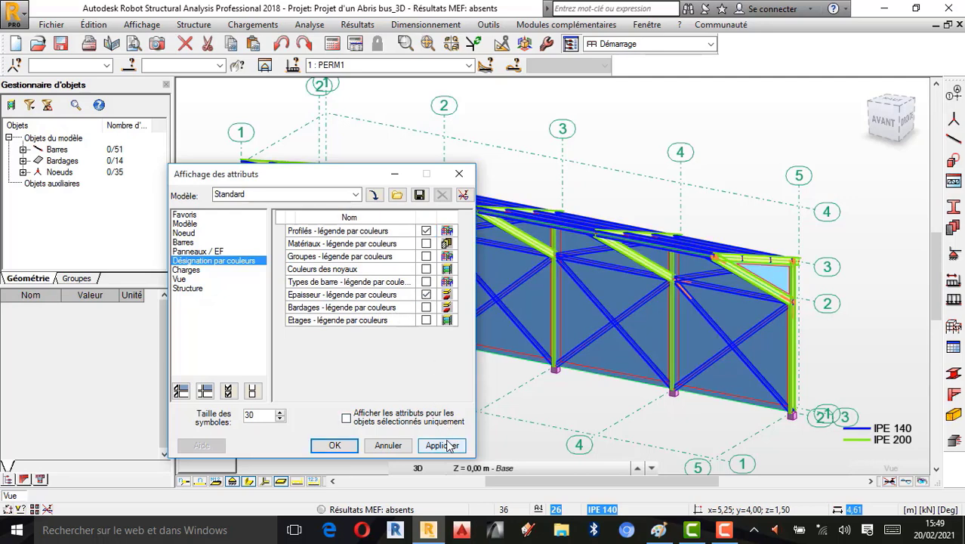
pyautogui.click(458, 174)
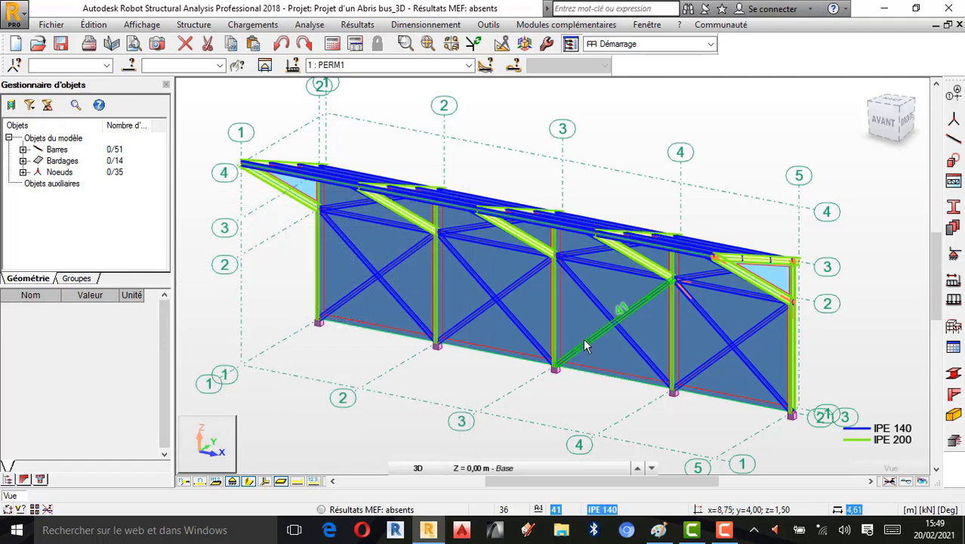
# - Inspect the truss model from the rear and check the current structure type setting without changing it
pyautogui.scroll(-2, 652, 355)
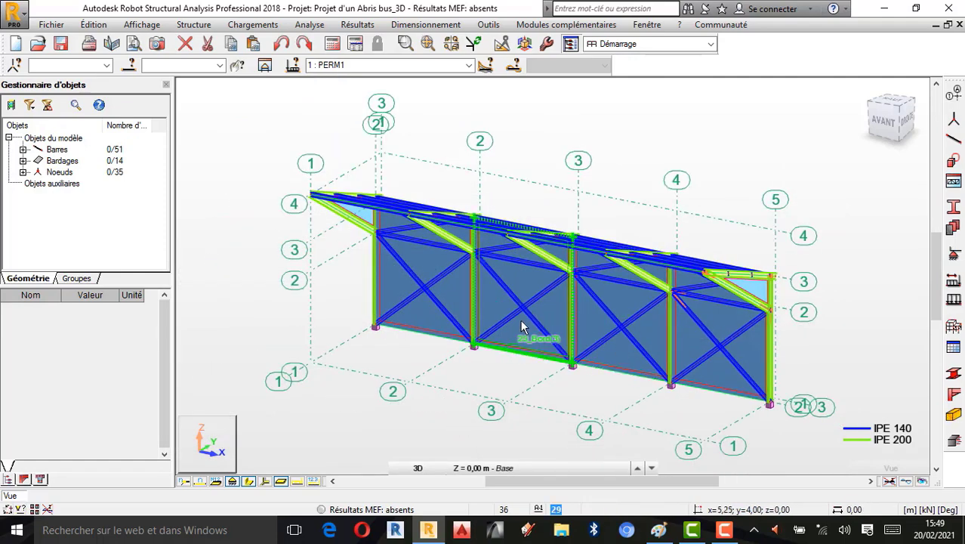
pyautogui.rightClick(687, 151)
pyautogui.click(755, 212)
pyautogui.moveTo(755, 213); pyautogui.dragTo(668, 237)
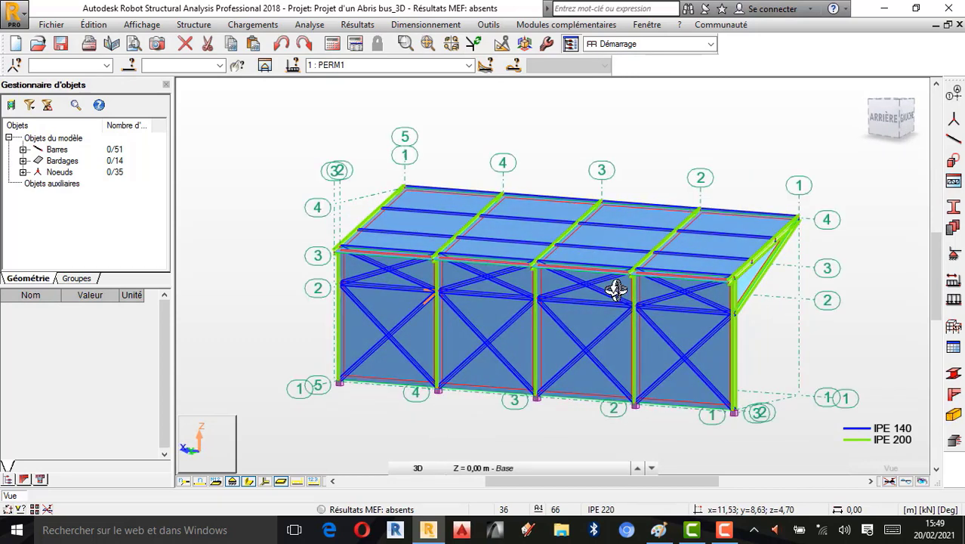
pyautogui.moveTo(614, 286); pyautogui.dragTo(584, 270)
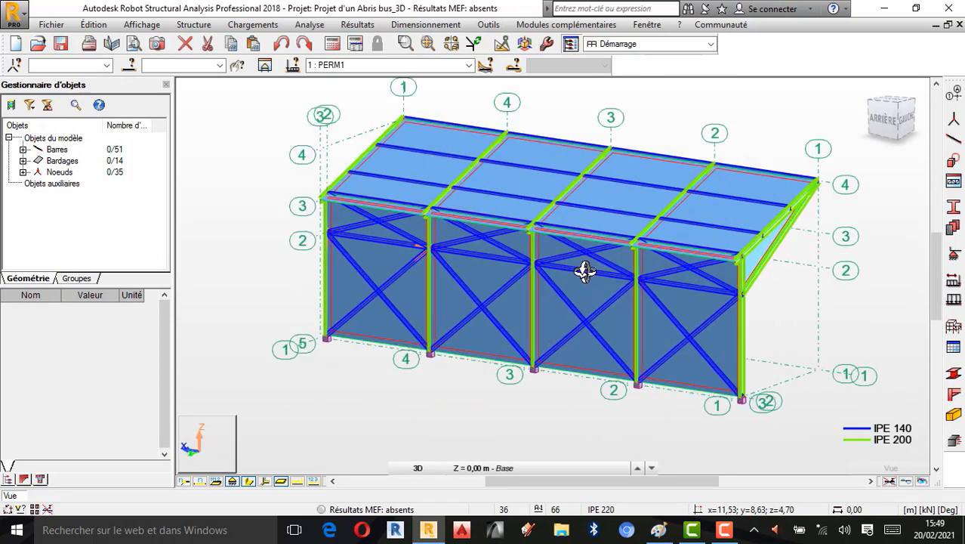
pyautogui.moveTo(600, 212); pyautogui.dragTo(459, 305)
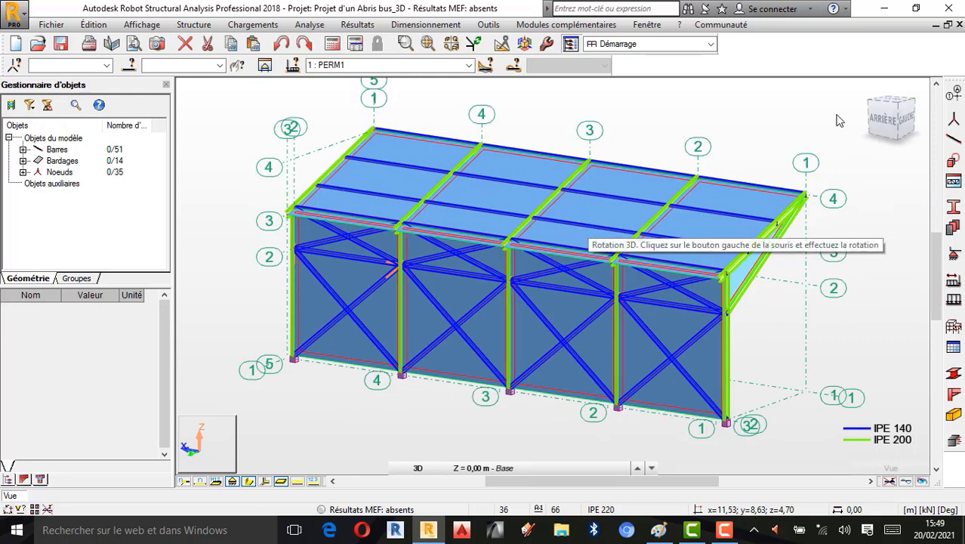
pyautogui.rightClick(754, 101)
pyautogui.click(687, 106)
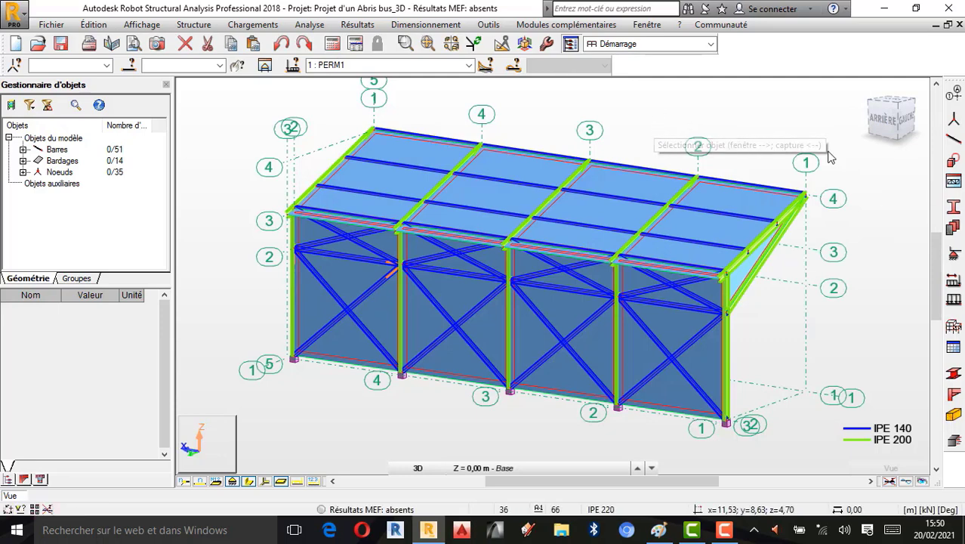
pyautogui.click(955, 329)
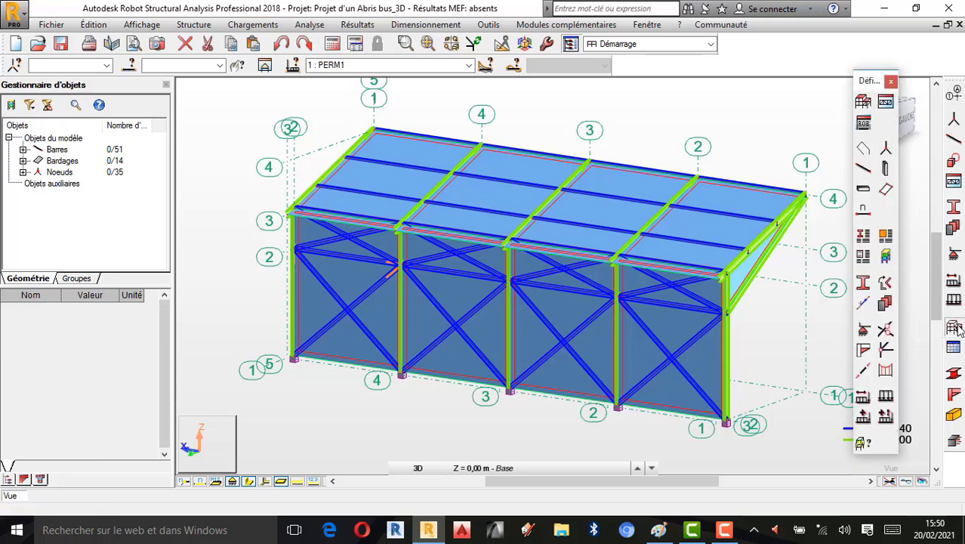
pyautogui.click(865, 102)
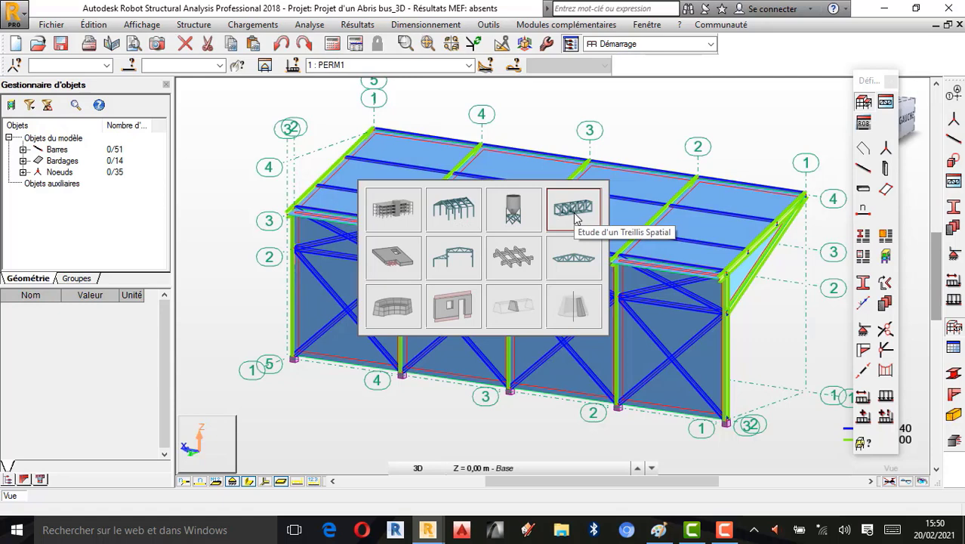
pyautogui.press('Escape')
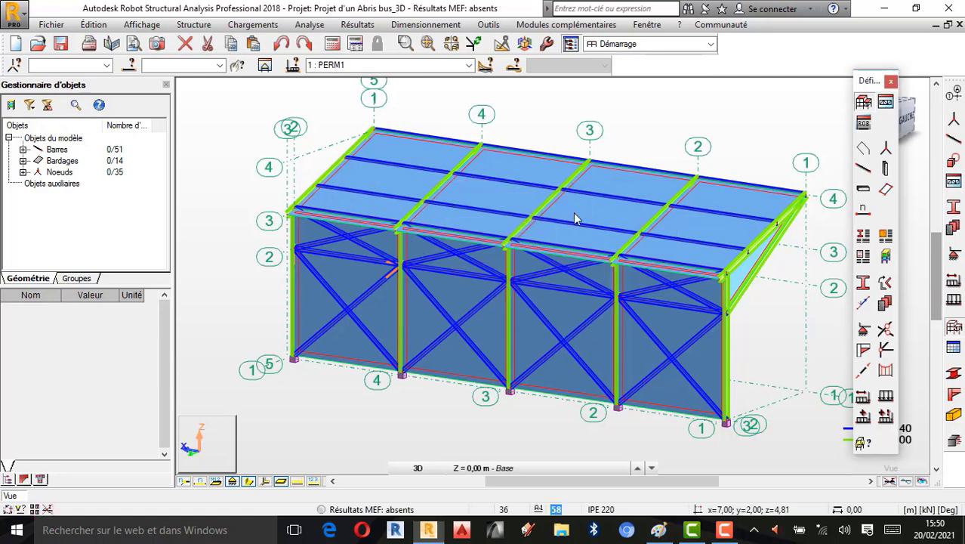
pyautogui.click(892, 81)
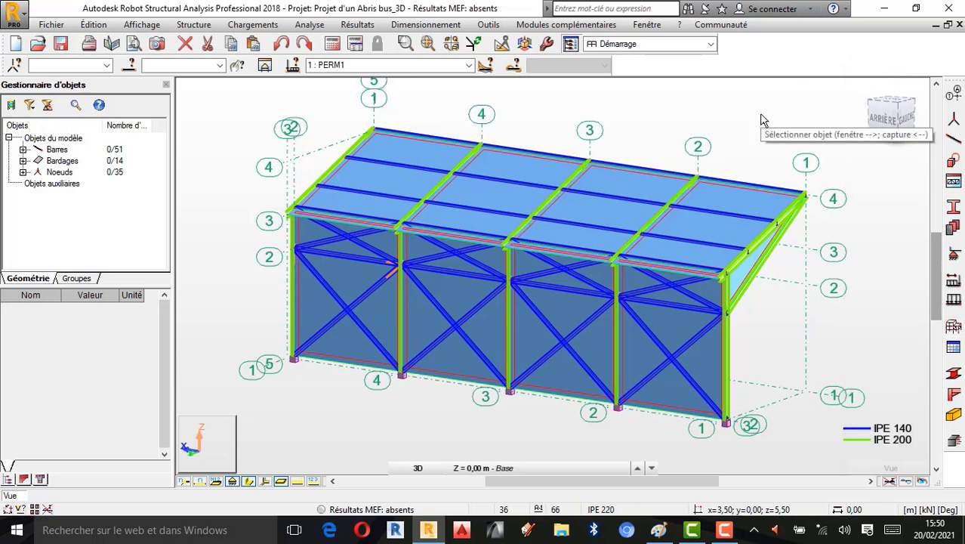
# - Select load case 3: Vent 270 deg sur.(+) and display its loads with their values on the model
pyautogui.click(468, 65)
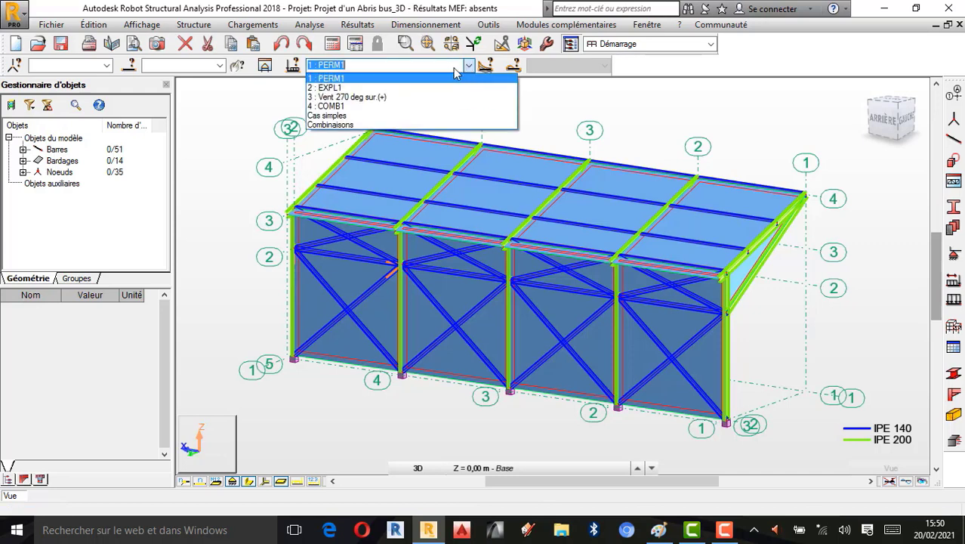
pyautogui.click(356, 96)
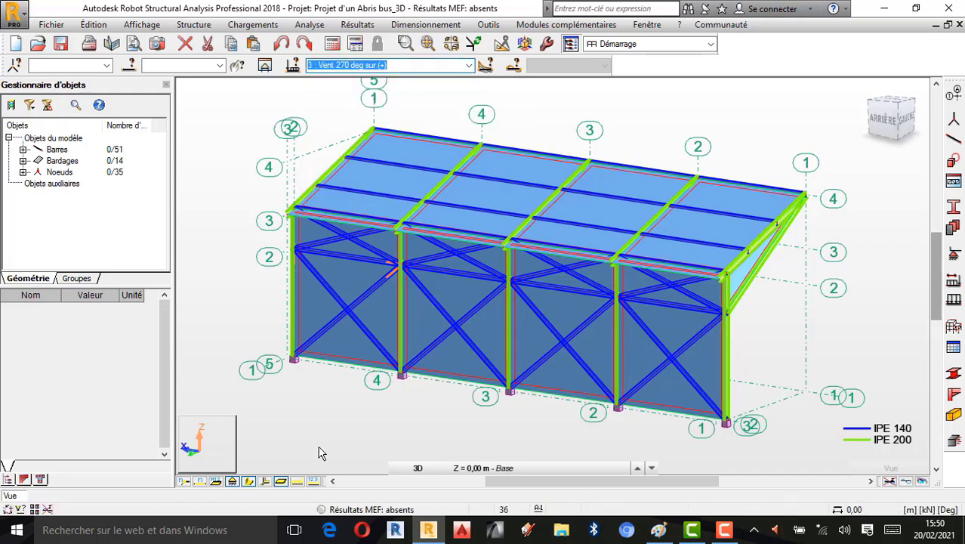
pyautogui.click(298, 483)
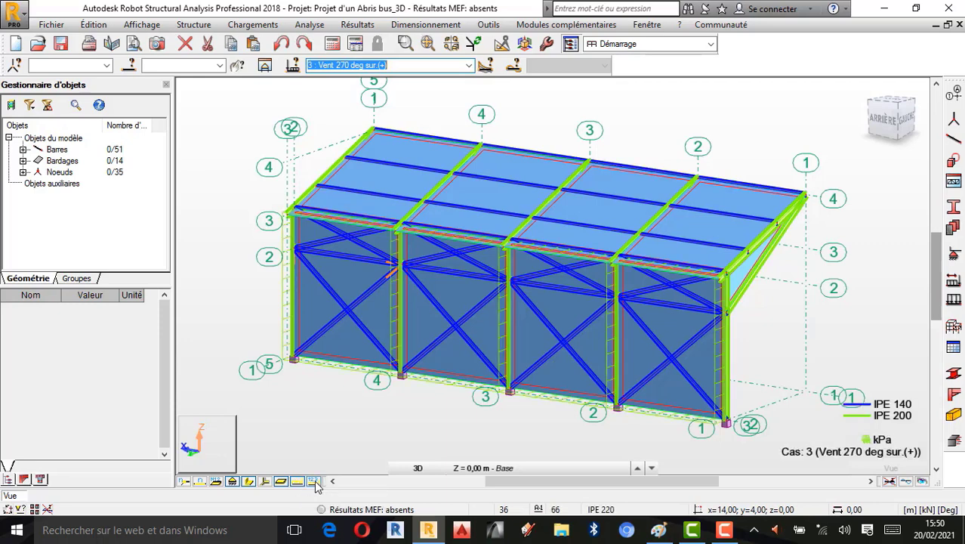
pyautogui.click(315, 483)
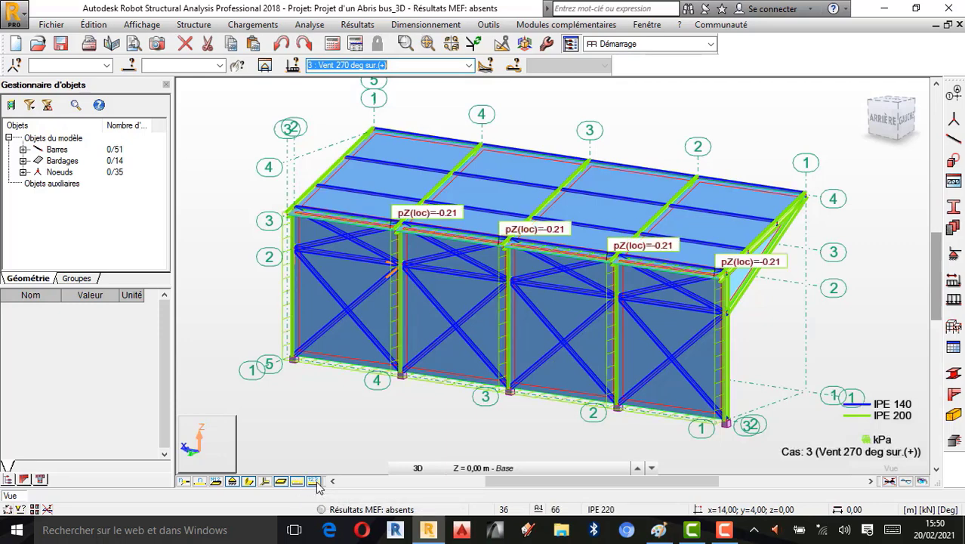
# - Switch the displayed load case to 4: COMB1
pyautogui.click(468, 64)
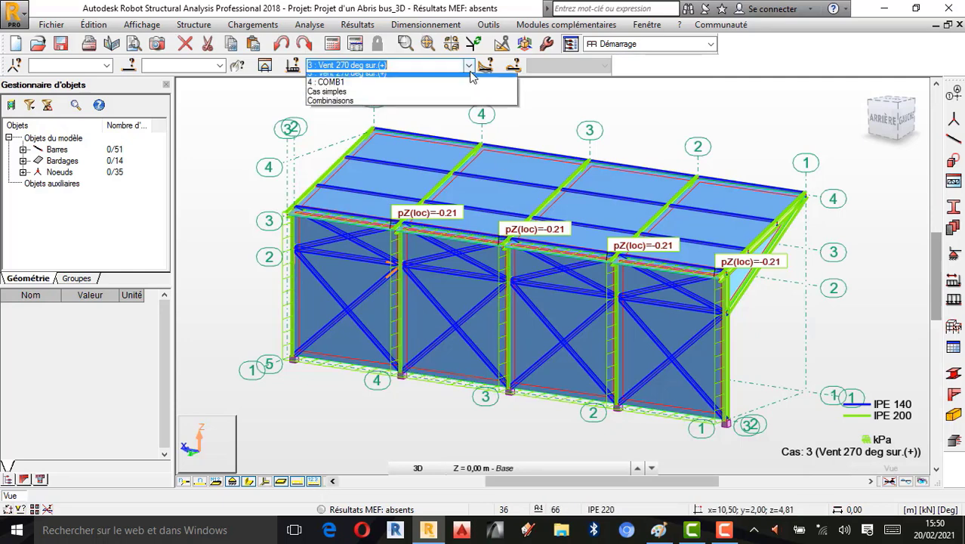
pyautogui.click(329, 106)
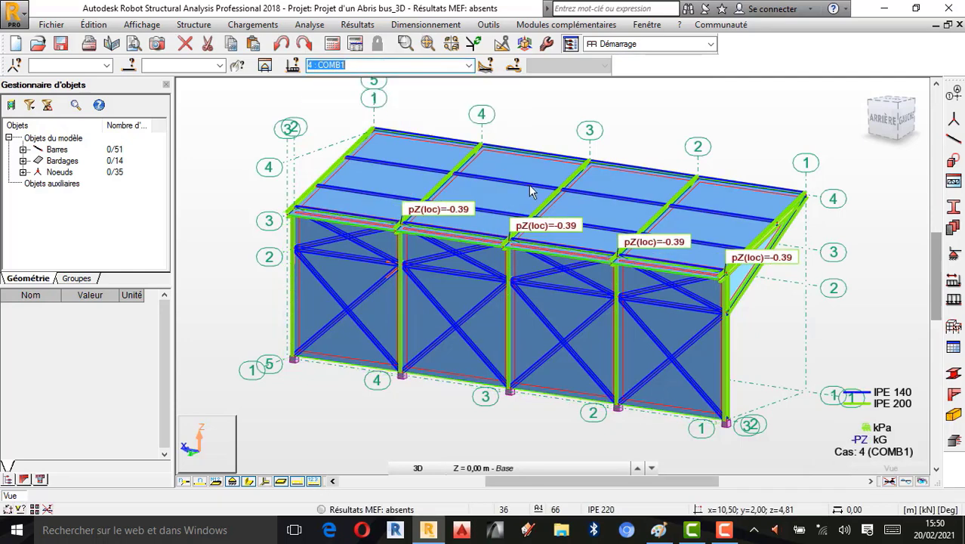
pyautogui.click(468, 65)
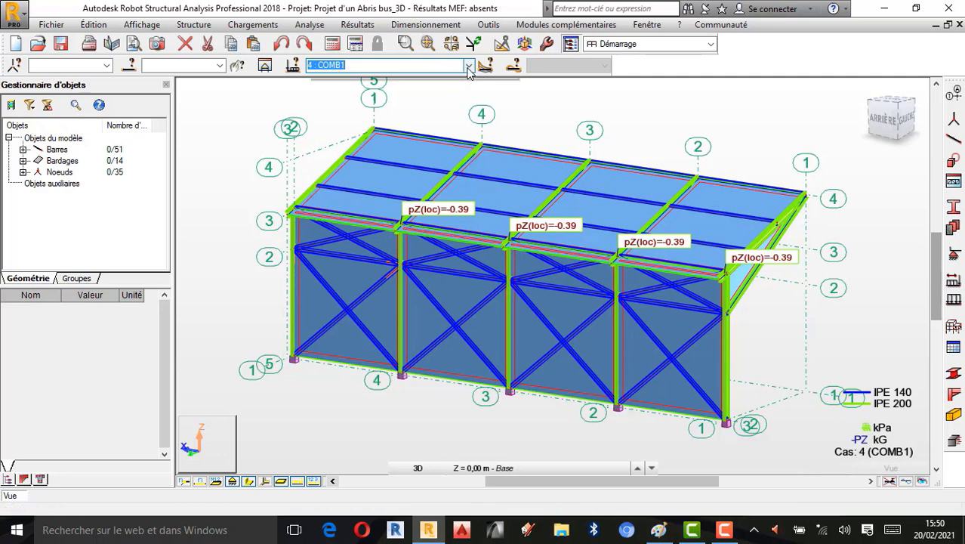
pyautogui.click(333, 104)
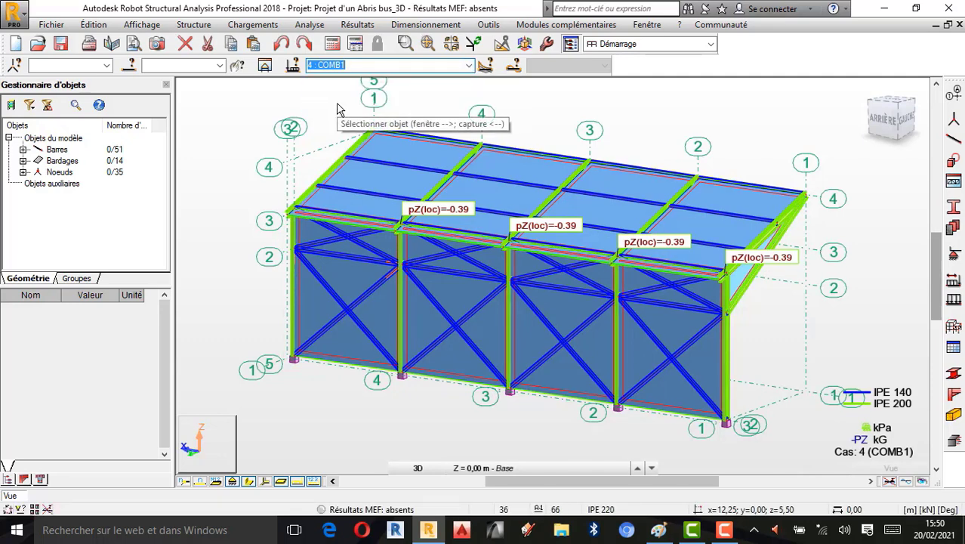
# - Check the handwritten space frame results in Paint and return to the Robot model
pyautogui.click(658, 530)
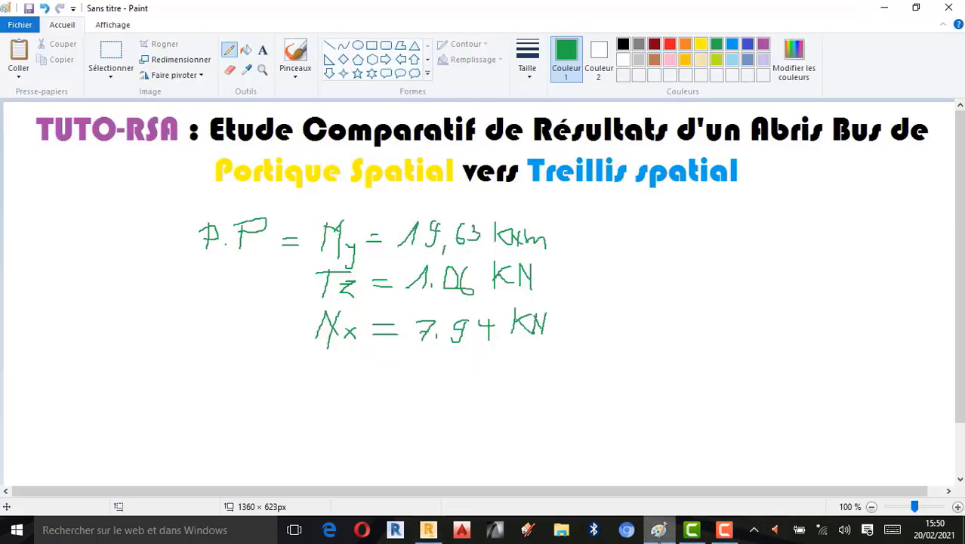
pyautogui.click(884, 8)
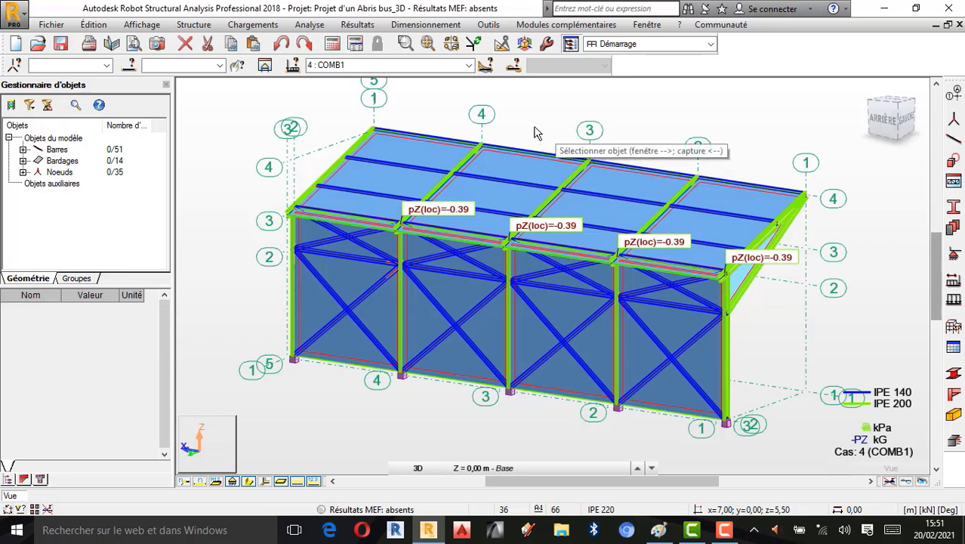
# - Verify the truss structure and close the verification report
pyautogui.click(310, 25)
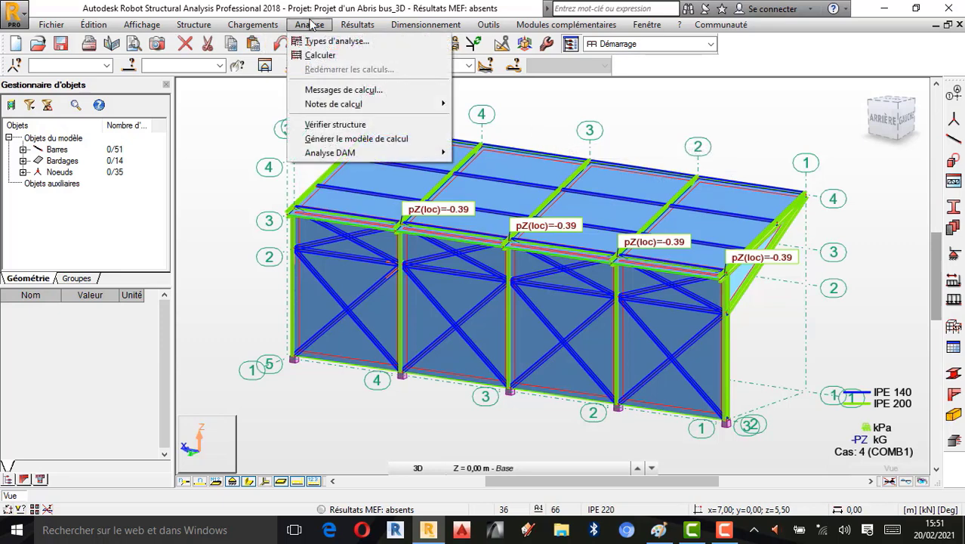
pyautogui.click(344, 124)
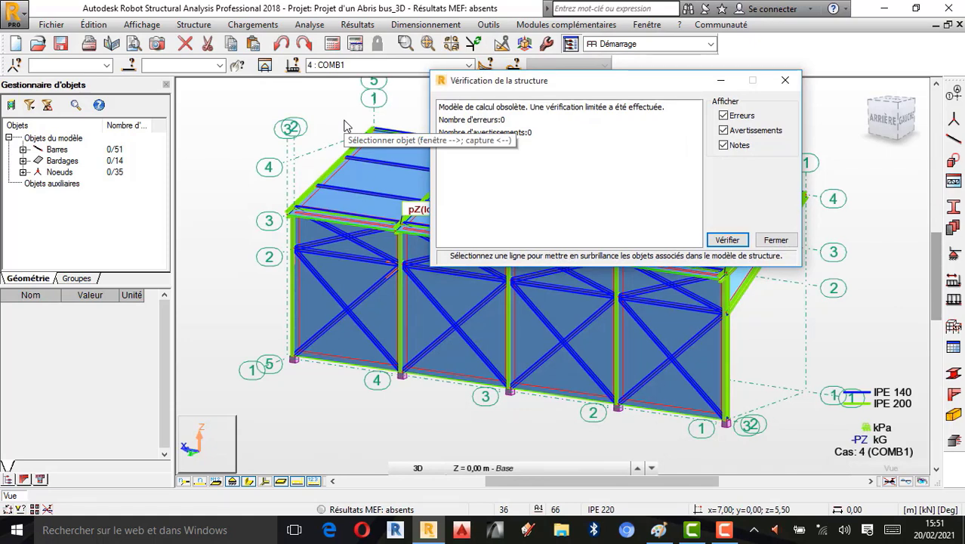
pyautogui.click(785, 80)
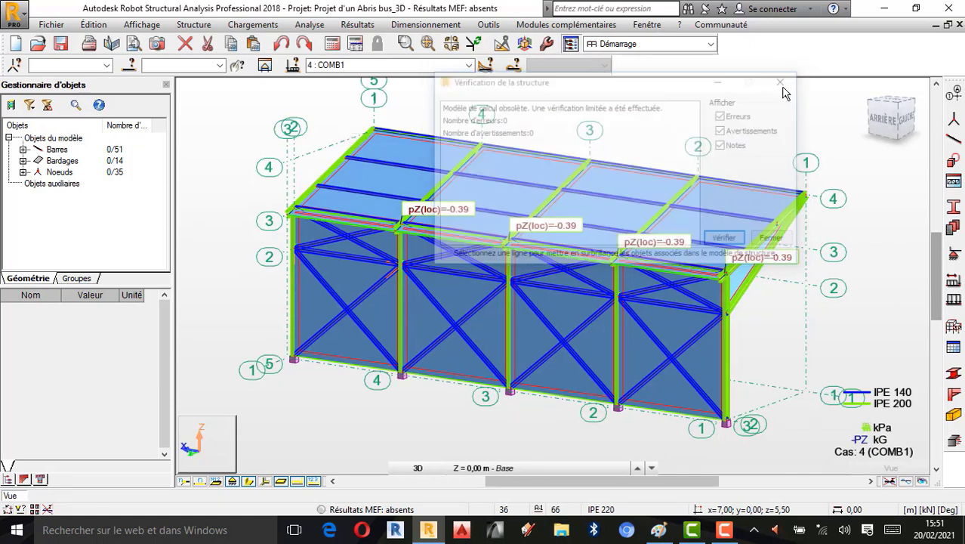
# - Run the calculations for the space truss model, ignoring all instability warnings
pyautogui.click(333, 45)
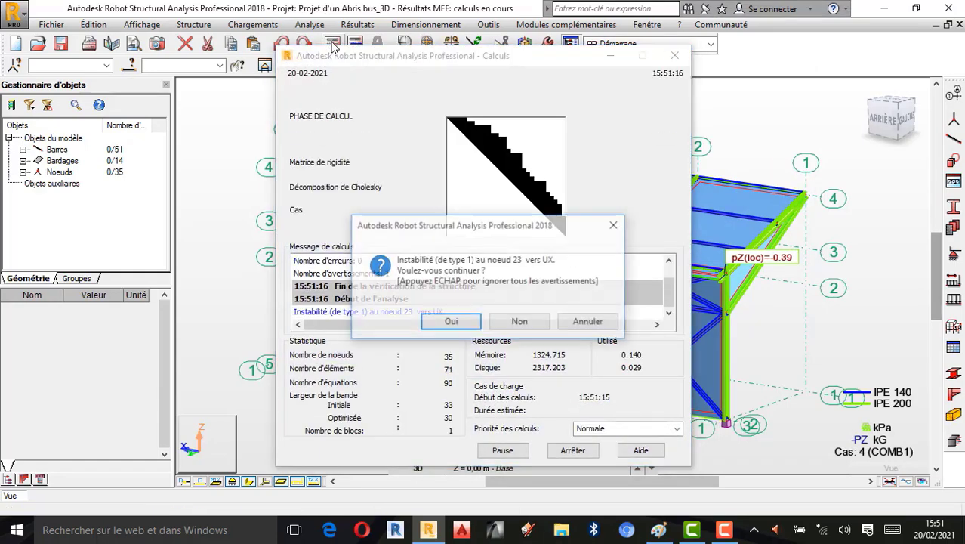
pyautogui.press('Escape')
pyautogui.press('Escape')
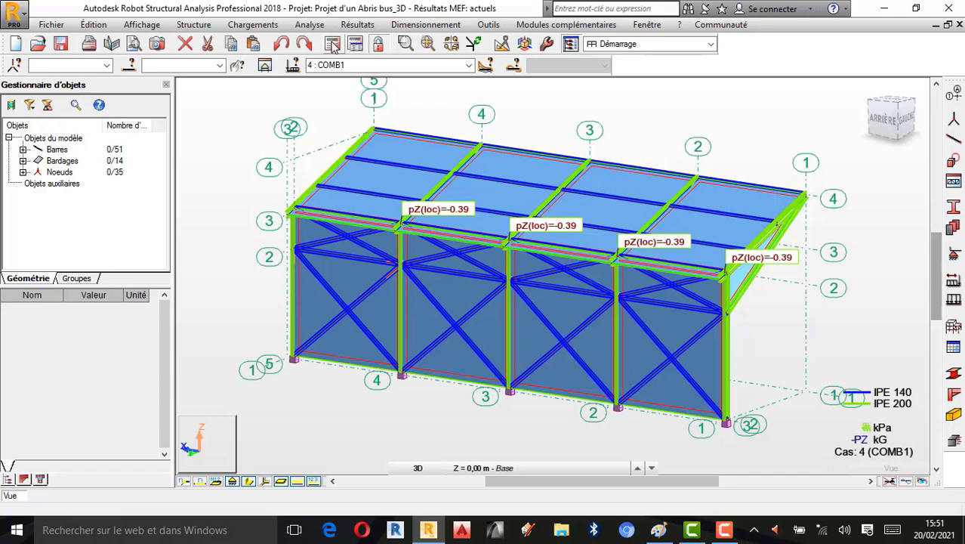
# - Switch to Paint and underline the heading "Portique Spatial" with an orange line
pyautogui.click(658, 530)
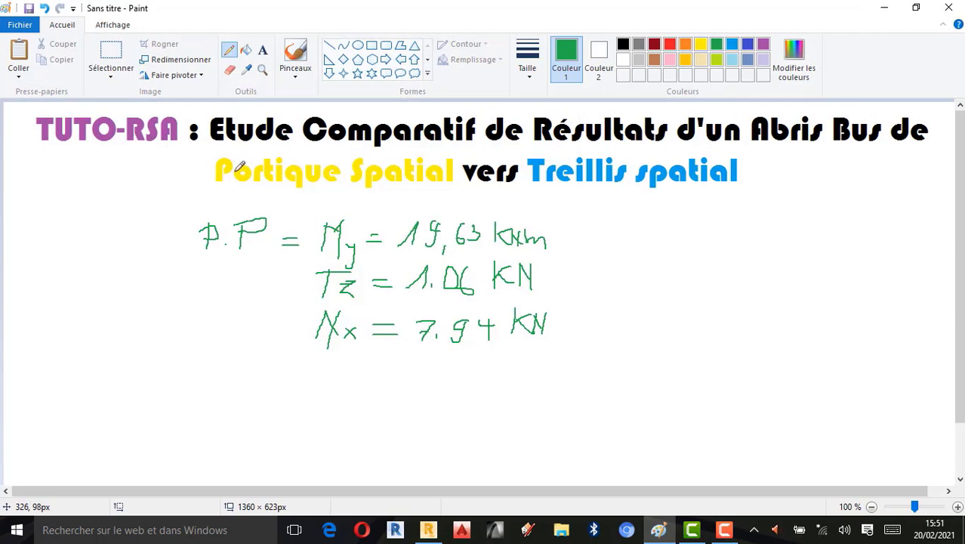
pyautogui.click(687, 45)
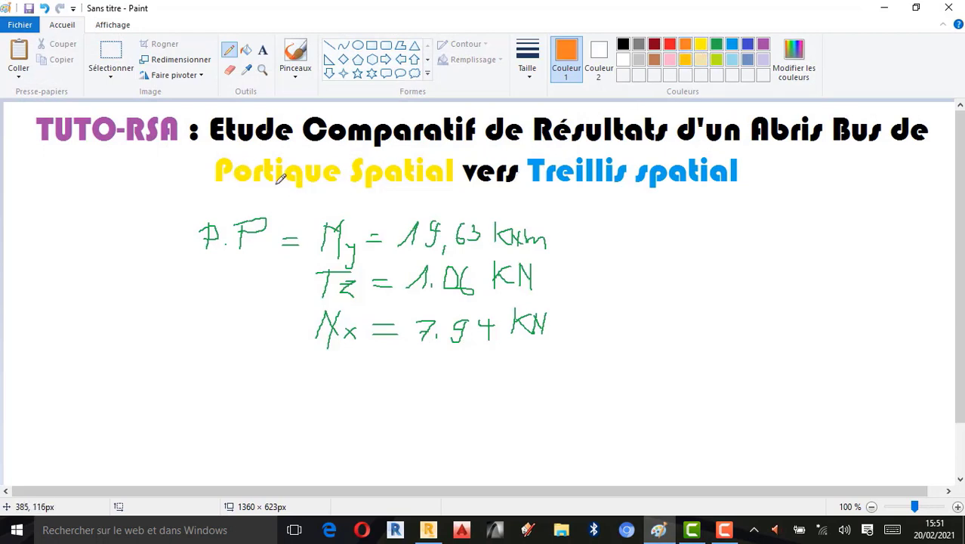
pyautogui.moveTo(232, 190); pyautogui.dragTo(439, 201)
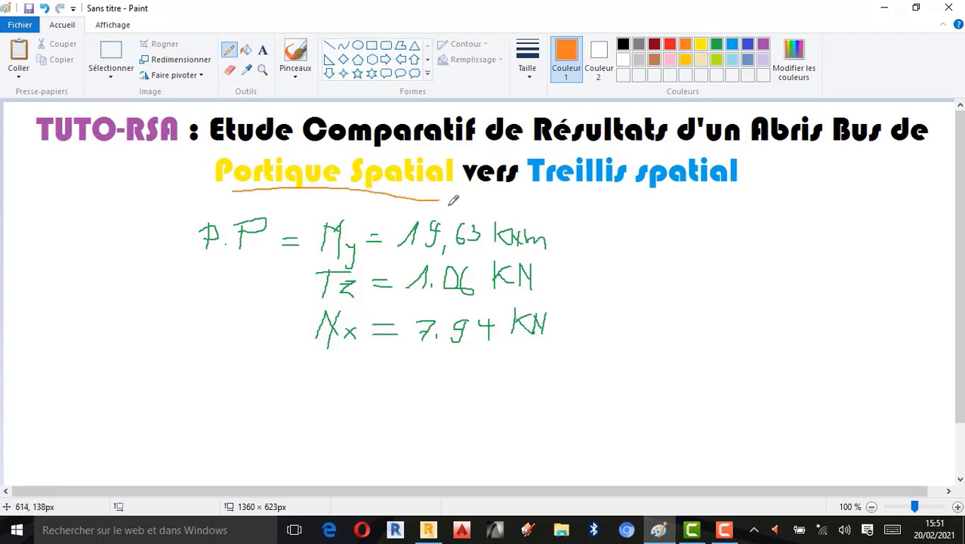
# - Underline the heading "Treillis spatial" with an orange line
pyautogui.moveTo(545, 196); pyautogui.dragTo(725, 191)
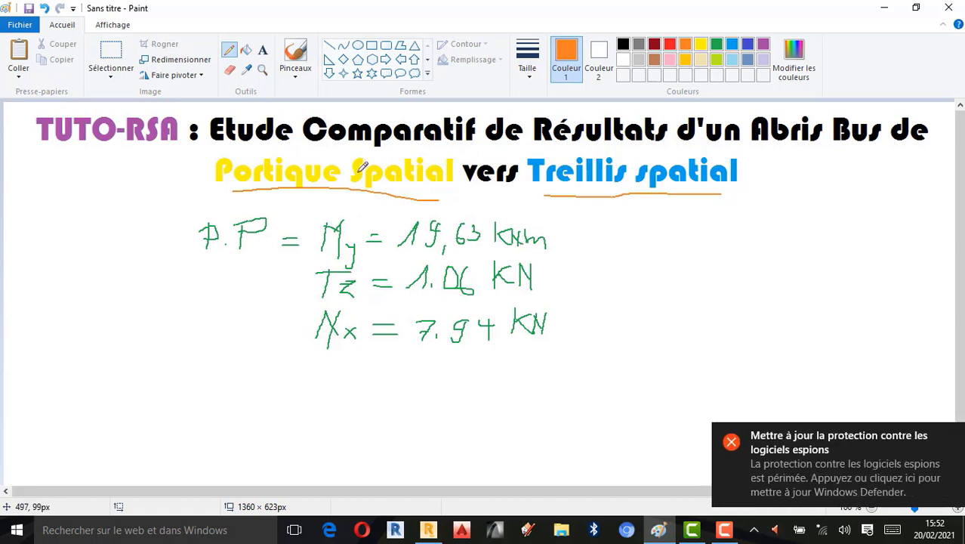
pyautogui.click(947, 436)
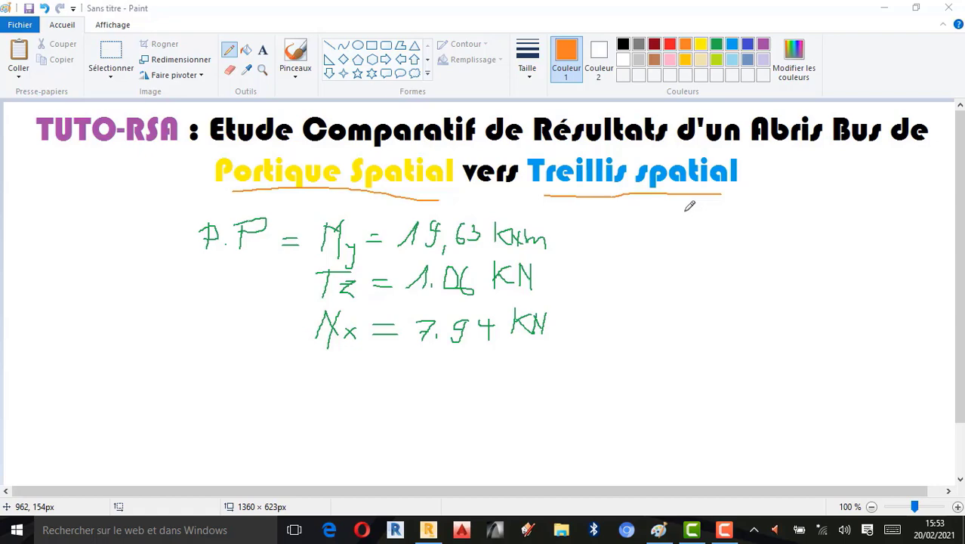
# - Switch to Robot and display load case 3 Vent 270 deg sur.(+), then return to case 4 COMB1
pyautogui.click(428, 529)
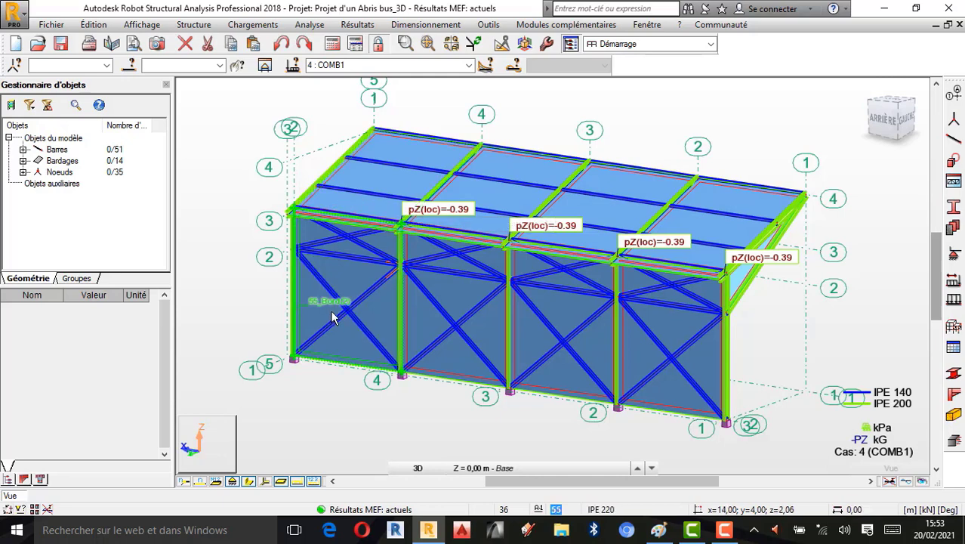
pyautogui.click(468, 65)
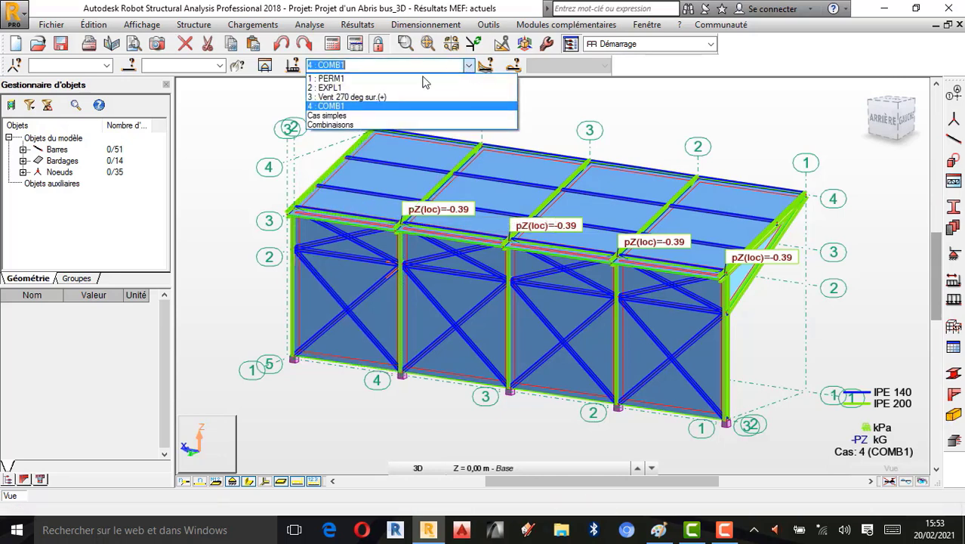
pyautogui.click(378, 97)
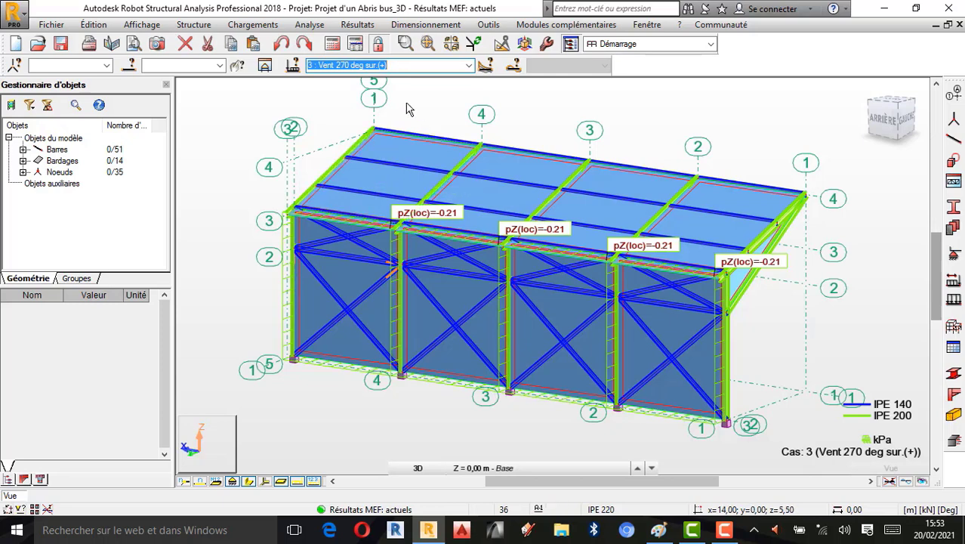
pyautogui.click(470, 66)
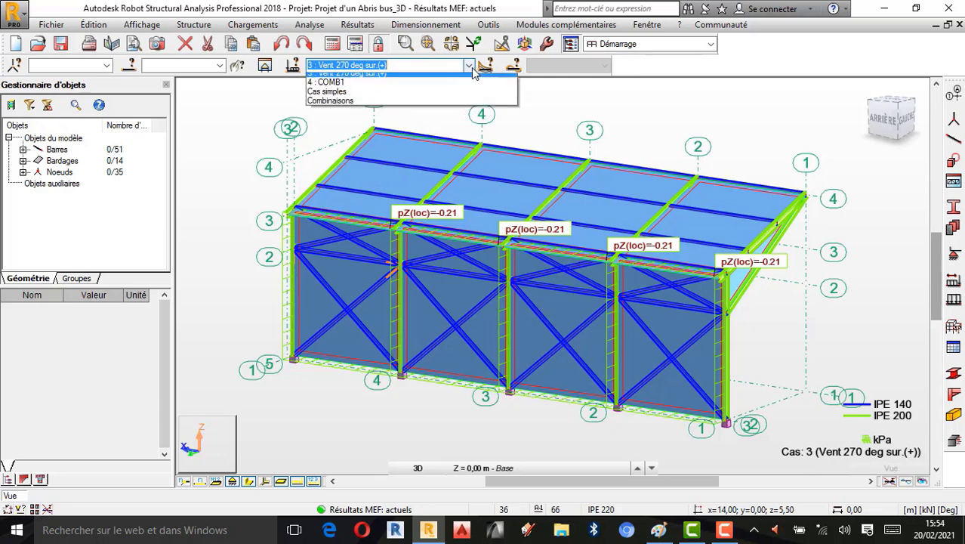
pyautogui.click(339, 103)
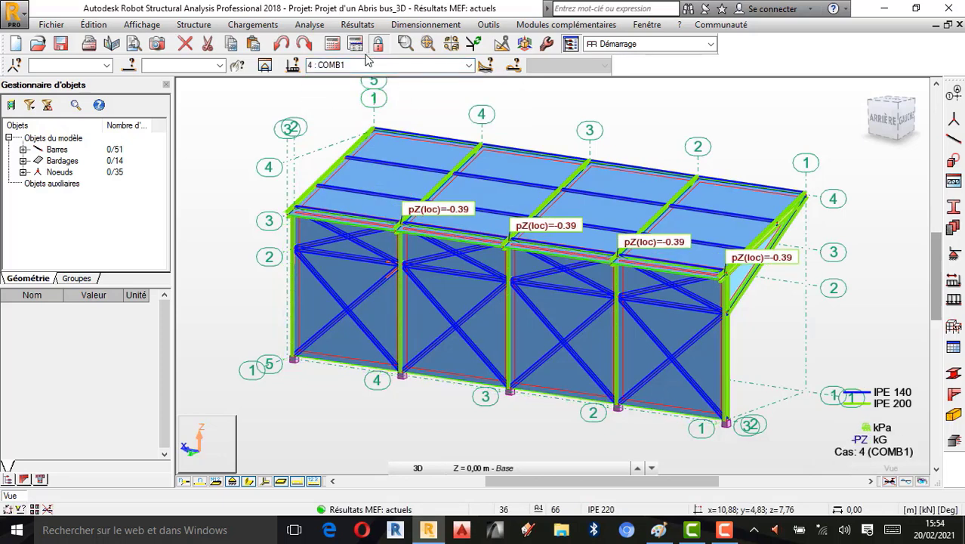
# - Open the bar Diagrams dialog and move it beside the model view
pyautogui.click(362, 29)
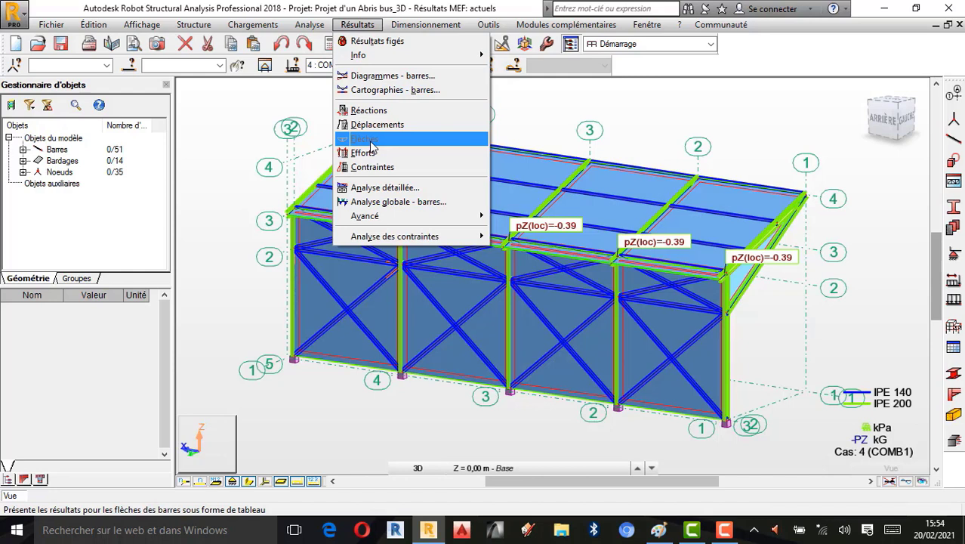
pyautogui.click(402, 80)
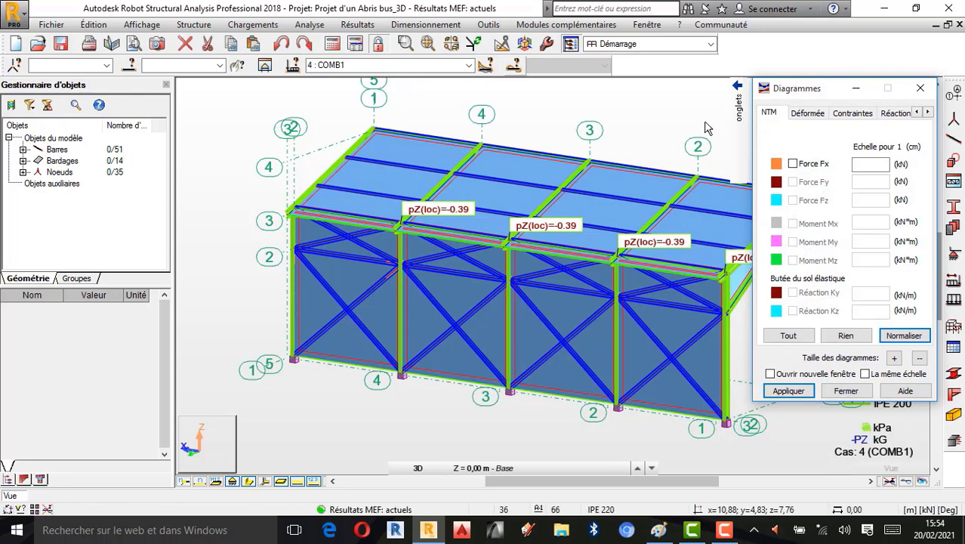
pyautogui.moveTo(794, 97); pyautogui.dragTo(128, 101)
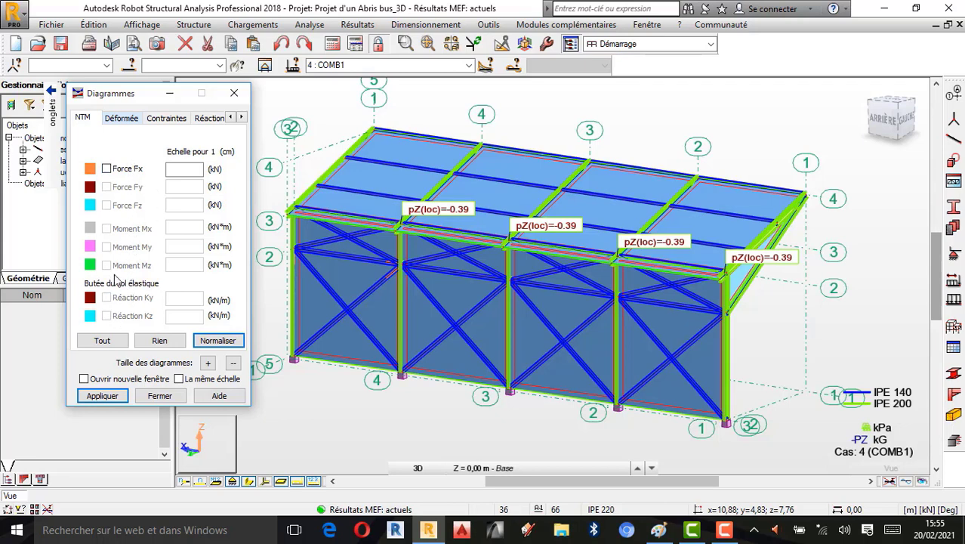
# - Switch to Paint and draw a vertical orange divider line to the right of the frame results
pyautogui.click(668, 535)
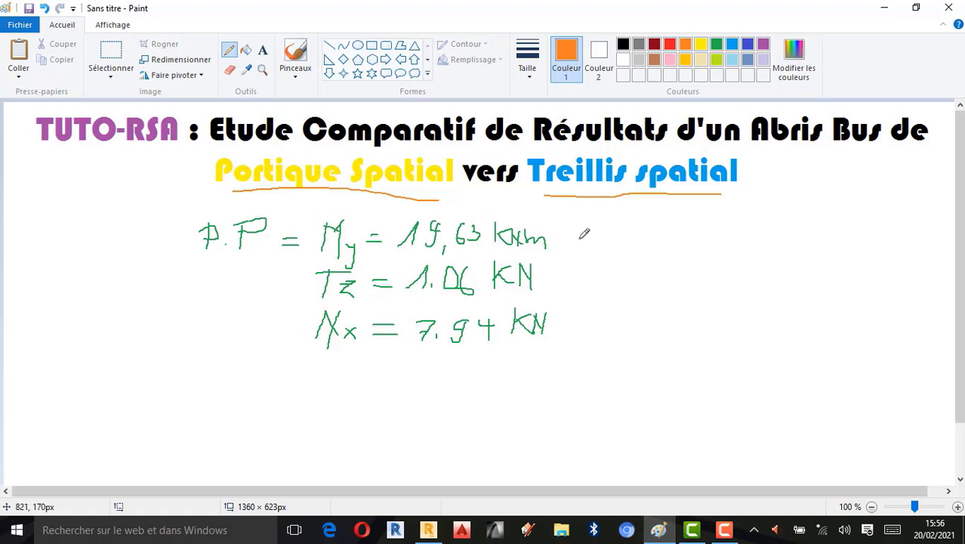
pyautogui.moveTo(581, 215); pyautogui.dragTo(570, 368)
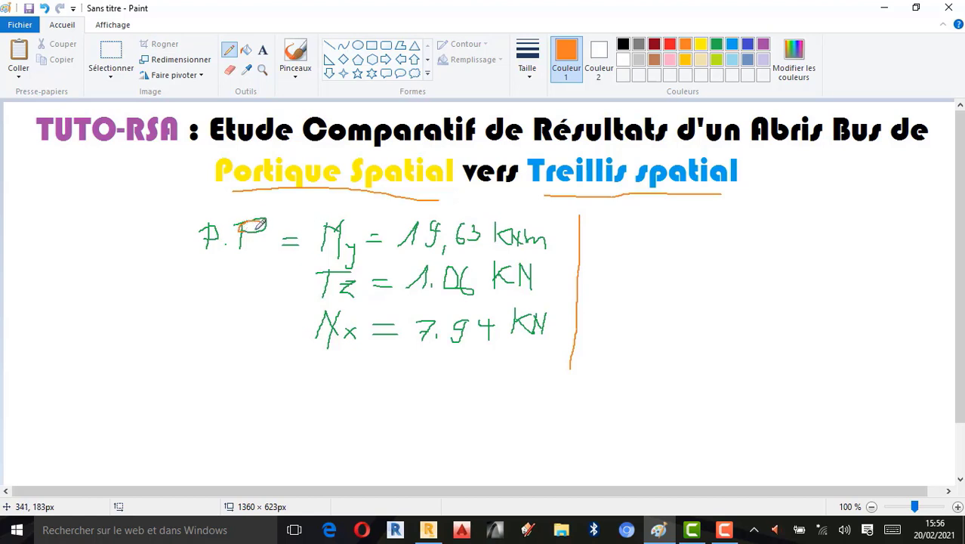
# - Overwrite the second letter of "P.P" with an S in green, then reselect orange
pyautogui.click(717, 45)
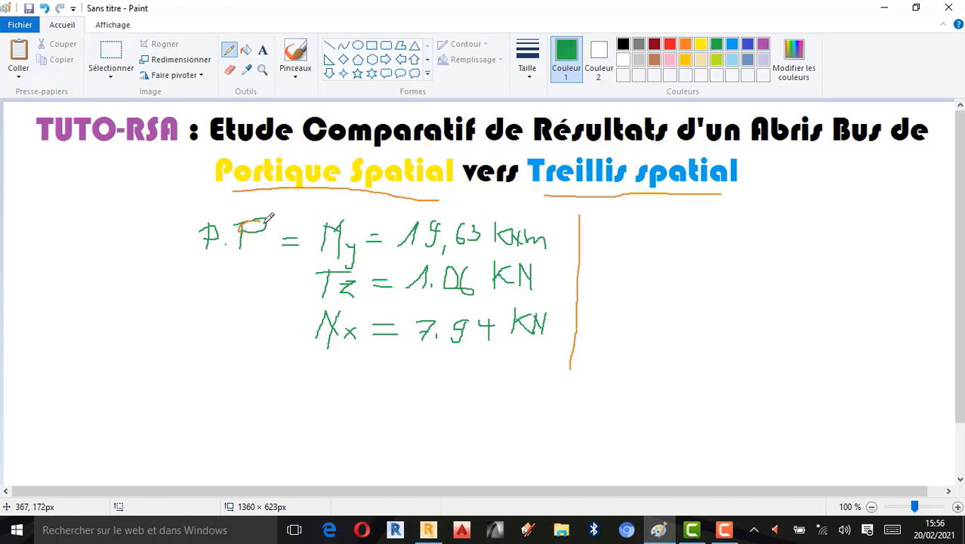
pyautogui.moveTo(270, 218)
pyautogui.mouseDown()
pyautogui.moveTo(240, 223)
pyautogui.moveTo(257, 239)
pyautogui.moveTo(240, 248)
pyautogui.moveTo(254, 229)
pyautogui.mouseUp()
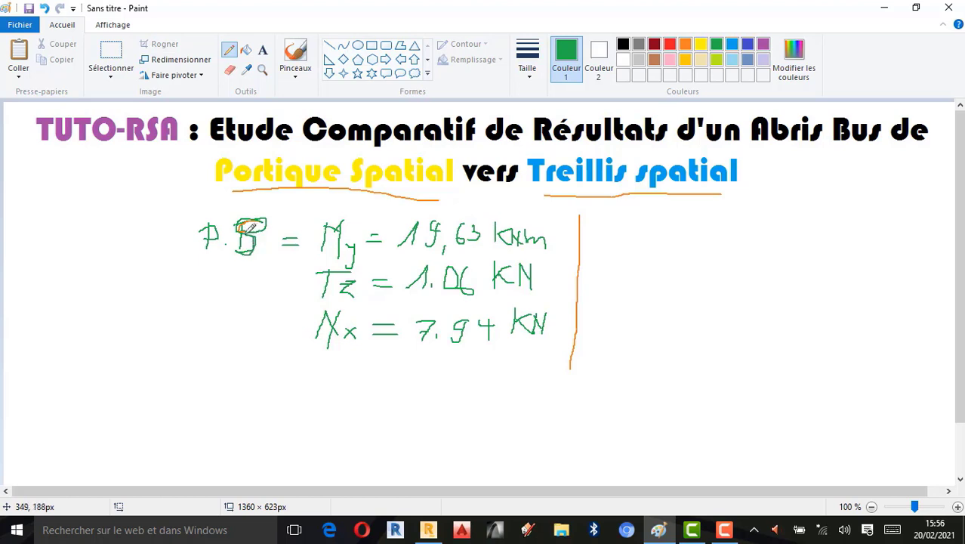
pyautogui.click(685, 45)
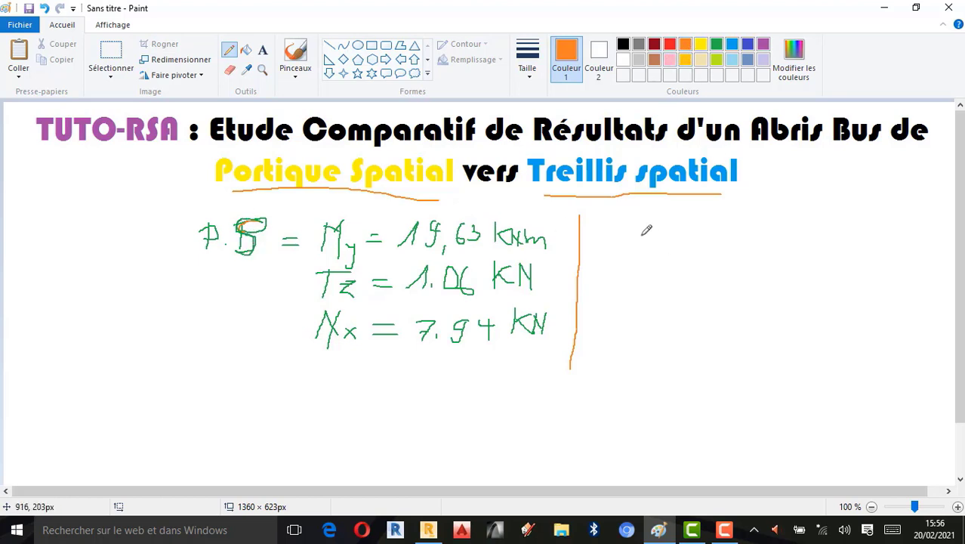
# - Write "T.S = M x,y,z ≠ 0" in orange to the right of the divider
pyautogui.moveTo(607, 221)
pyautogui.mouseDown()
pyautogui.moveTo(651, 218)
pyautogui.moveTo(659, 228)
pyautogui.moveTo(642, 240)
pyautogui.moveTo(707, 235)
pyautogui.moveTo(701, 224)
pyautogui.mouseUp()
pyautogui.click(633, 237)
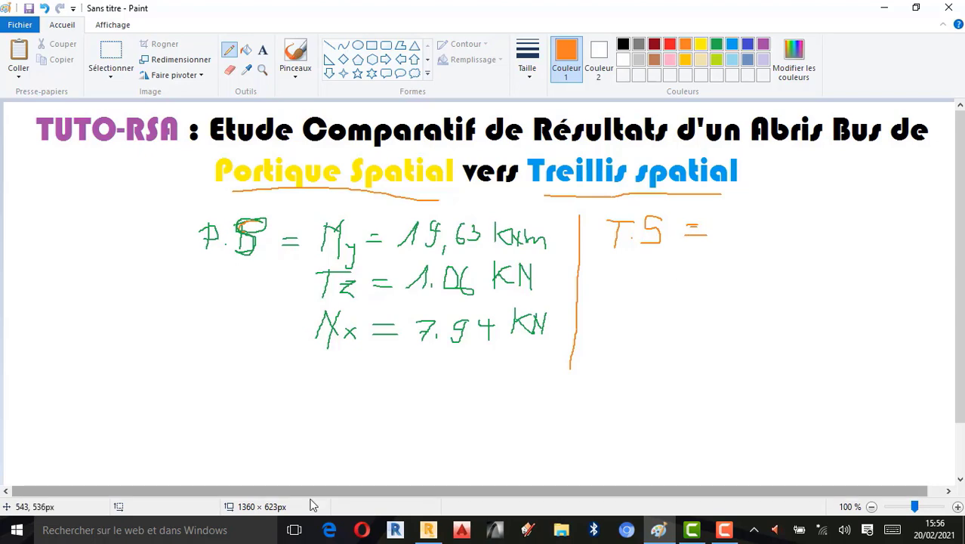
pyautogui.click(427, 529)
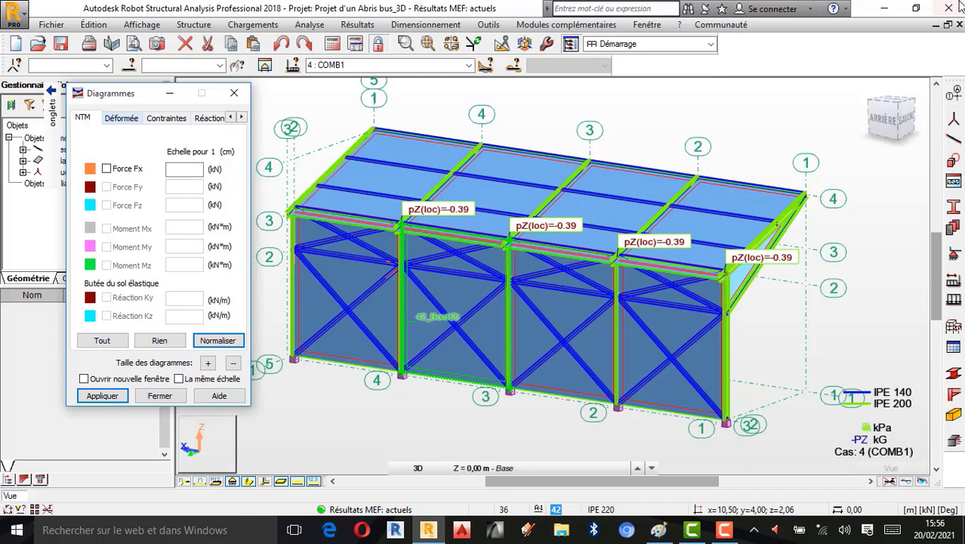
pyautogui.click(884, 7)
pyautogui.moveTo(735, 207)
pyautogui.mouseDown()
pyautogui.moveTo(725, 237)
pyautogui.moveTo(758, 219)
pyautogui.moveTo(748, 216)
pyautogui.moveTo(753, 244)
pyautogui.moveTo(766, 247)
pyautogui.mouseUp()
pyautogui.moveTo(767, 237)
pyautogui.mouseDown()
pyautogui.moveTo(758, 247)
pyautogui.moveTo(781, 247)
pyautogui.moveTo(781, 256)
pyautogui.moveTo(811, 245)
pyautogui.mouseUp()
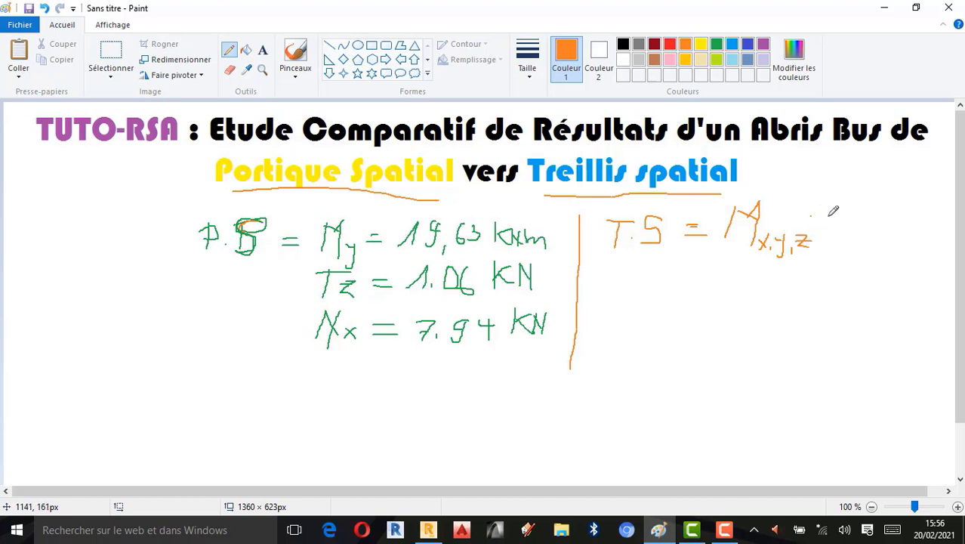
pyautogui.moveTo(837, 215)
pyautogui.mouseDown()
pyautogui.moveTo(811, 216)
pyautogui.moveTo(846, 223)
pyautogui.moveTo(815, 249)
pyautogui.moveTo(864, 225)
pyautogui.moveTo(858, 214)
pyautogui.mouseUp()
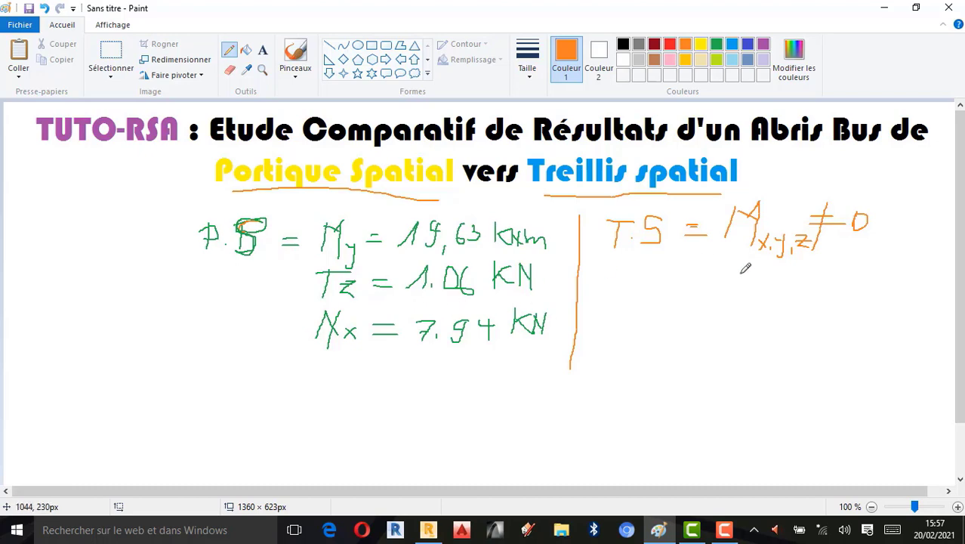
# - Write "T yz ≠ 0" and "N x =" in orange below the moment line
pyautogui.moveTo(743, 266)
pyautogui.mouseDown()
pyautogui.moveTo(732, 298)
pyautogui.moveTo(770, 260)
pyautogui.mouseUp()
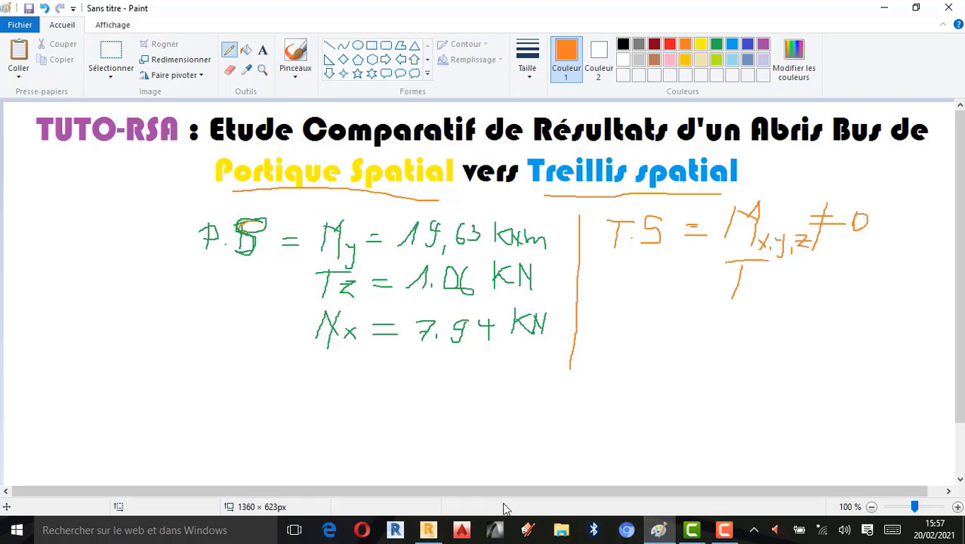
pyautogui.click(427, 531)
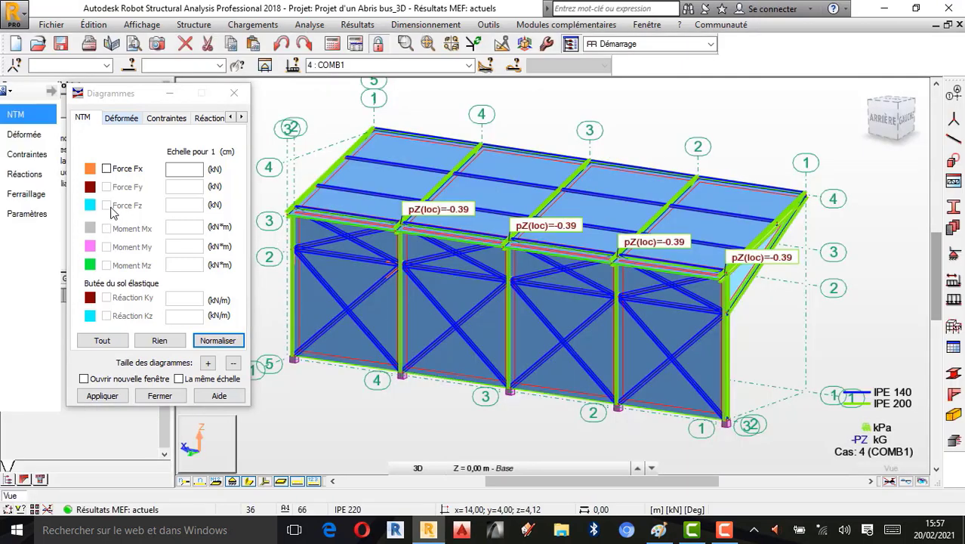
pyautogui.click(882, 9)
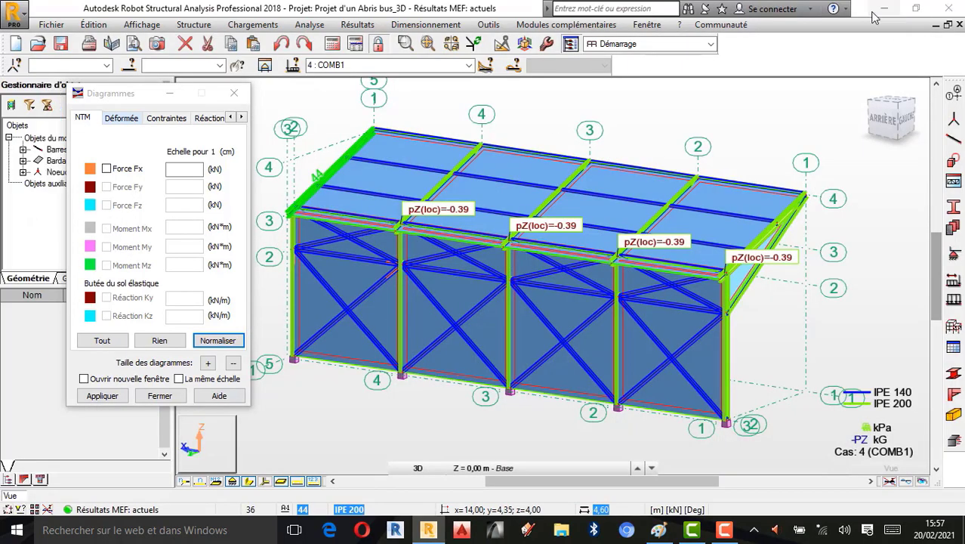
pyautogui.click(755, 285)
pyautogui.moveTo(759, 282)
pyautogui.mouseDown()
pyautogui.moveTo(750, 296)
pyautogui.moveTo(760, 303)
pyautogui.moveTo(759, 295)
pyautogui.moveTo(840, 289)
pyautogui.moveTo(798, 301)
pyautogui.mouseUp()
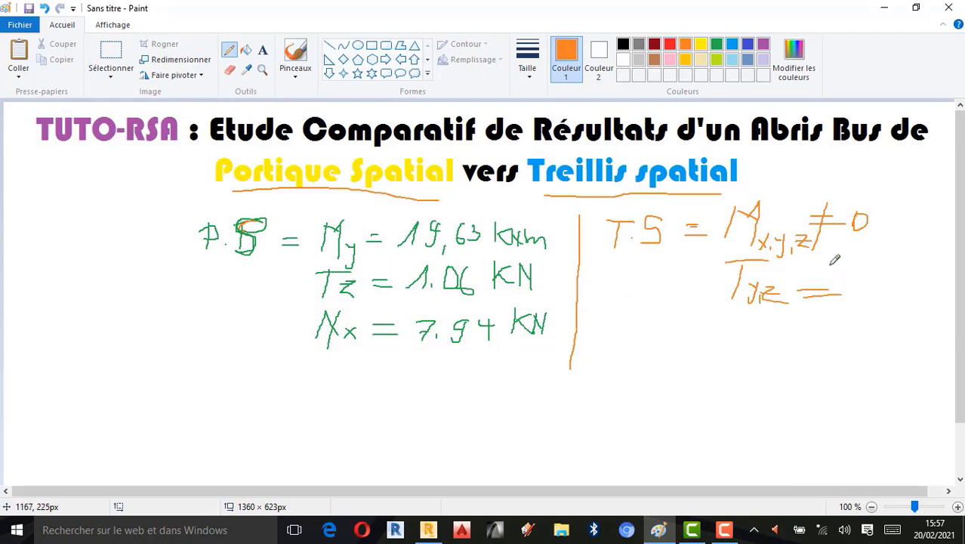
pyautogui.moveTo(834, 263); pyautogui.dragTo(802, 325)
pyautogui.moveTo(856, 274)
pyautogui.mouseDown()
pyautogui.moveTo(849, 293)
pyautogui.moveTo(855, 273)
pyautogui.mouseUp()
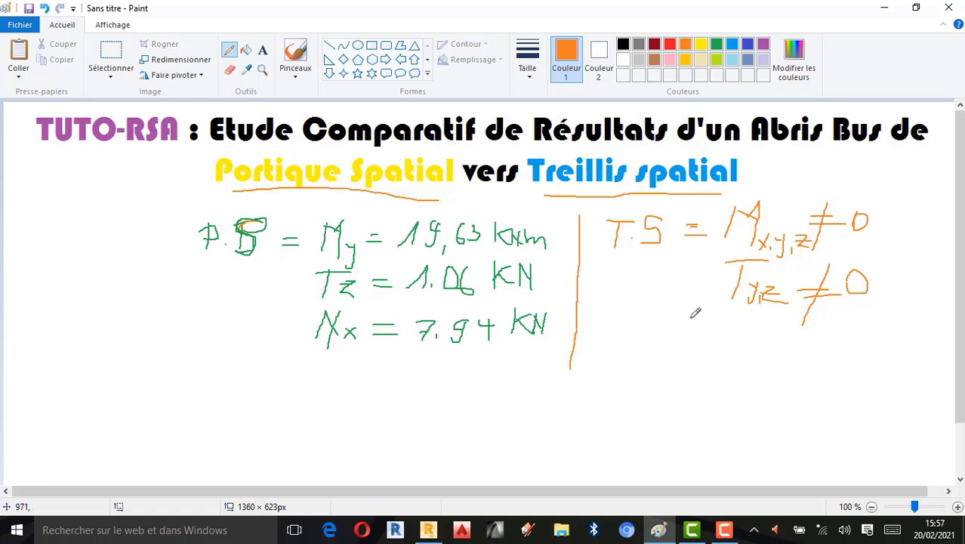
pyautogui.moveTo(683, 314)
pyautogui.mouseDown()
pyautogui.moveTo(675, 355)
pyautogui.moveTo(701, 339)
pyautogui.moveTo(698, 361)
pyautogui.moveTo(711, 343)
pyautogui.moveTo(725, 363)
pyautogui.moveTo(752, 340)
pyautogui.moveTo(752, 348)
pyautogui.mouseUp()
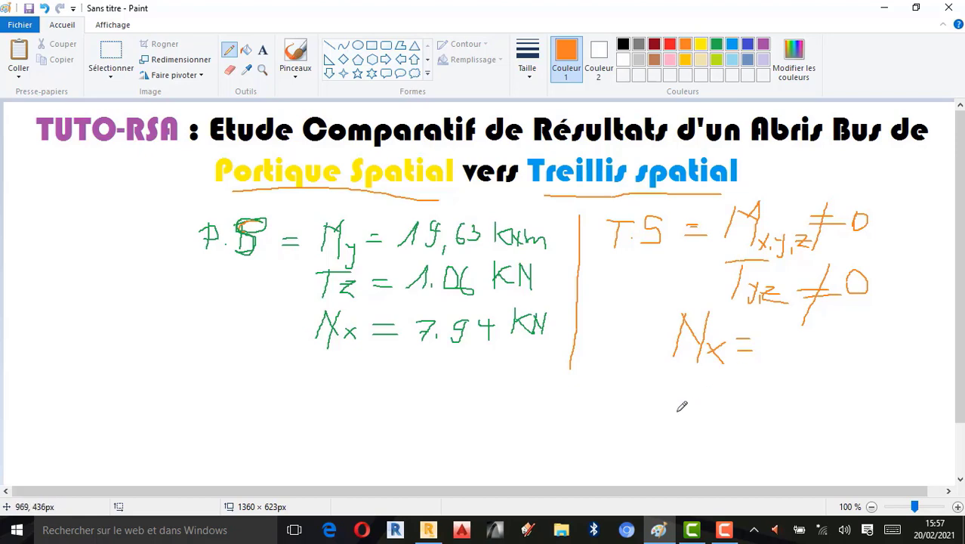
# - Switch to Robot and display the Force Fx diagram on the truss model
pyautogui.click(428, 531)
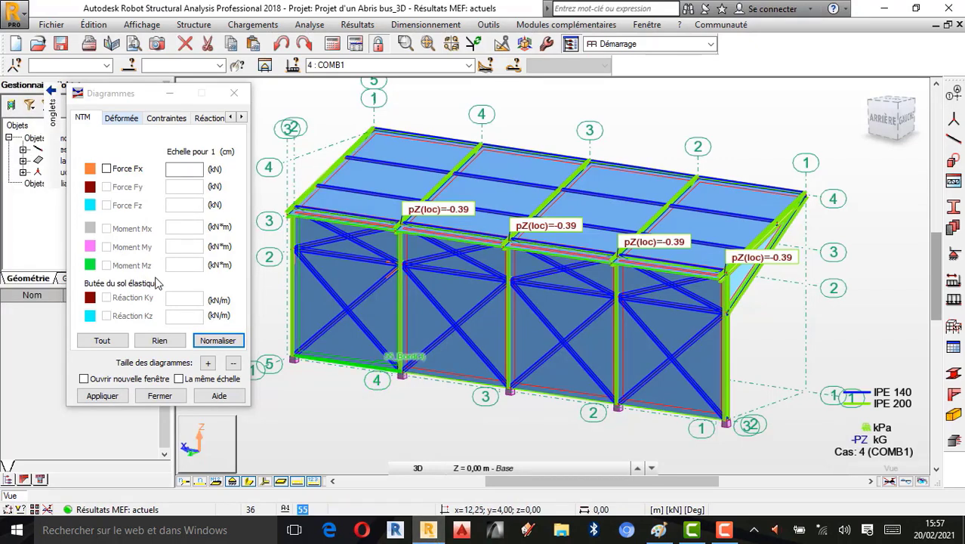
pyautogui.click(107, 169)
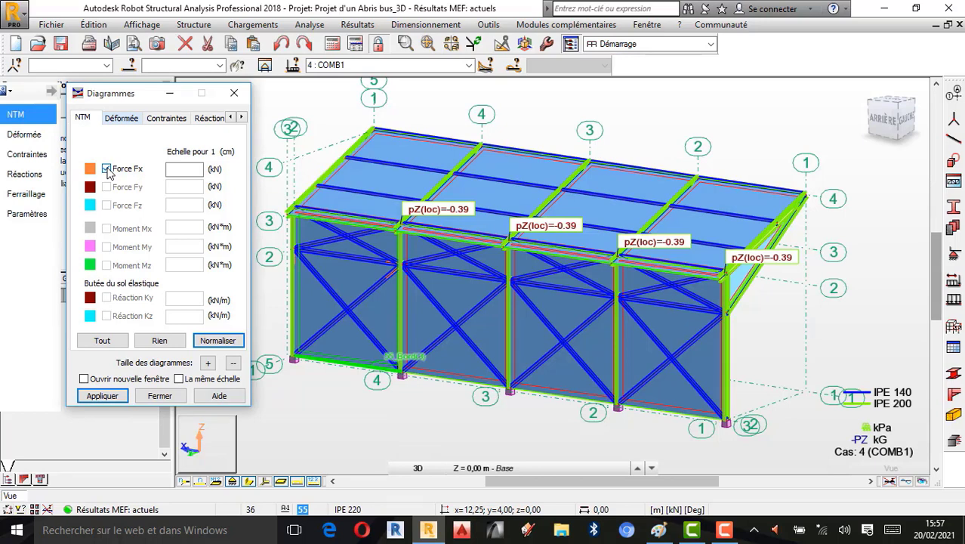
pyautogui.click(98, 400)
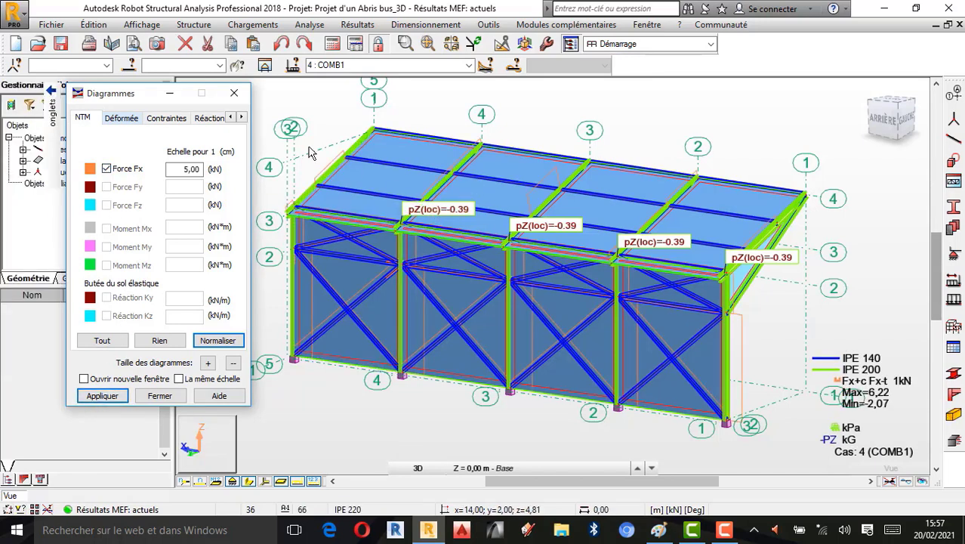
# - Set the diagram parameters to description, differentiated positive and negative values and uniform filling, and apply
pyautogui.click(241, 117)
pyautogui.click(241, 117)
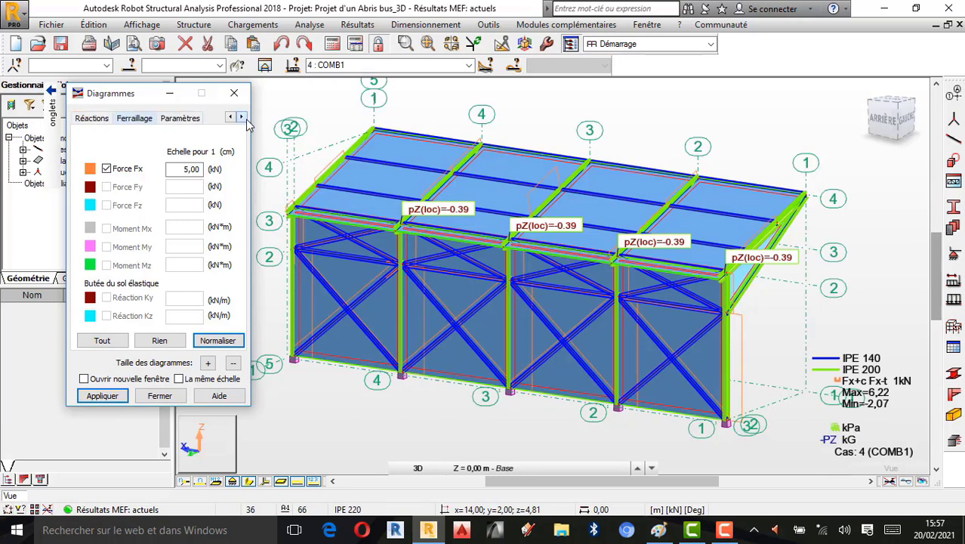
pyautogui.click(180, 117)
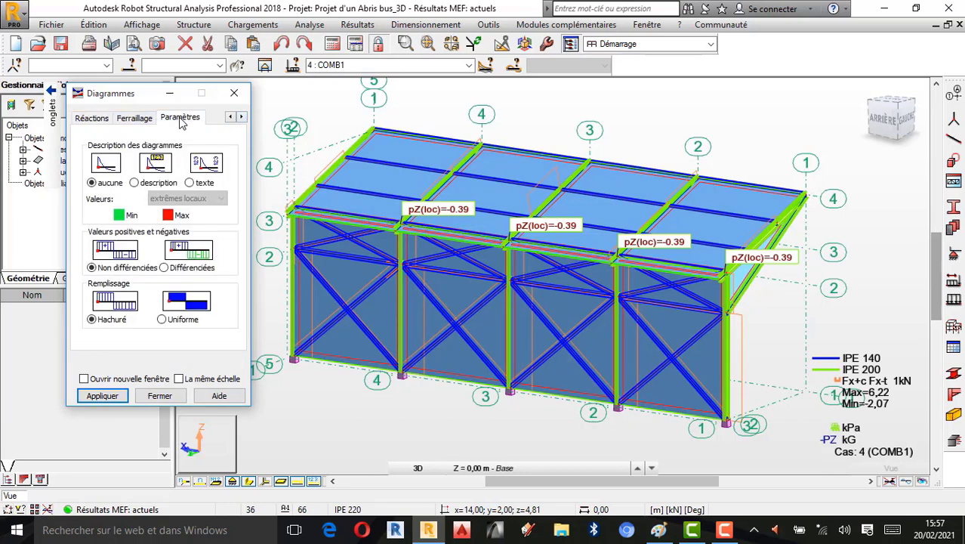
pyautogui.click(134, 182)
pyautogui.click(164, 267)
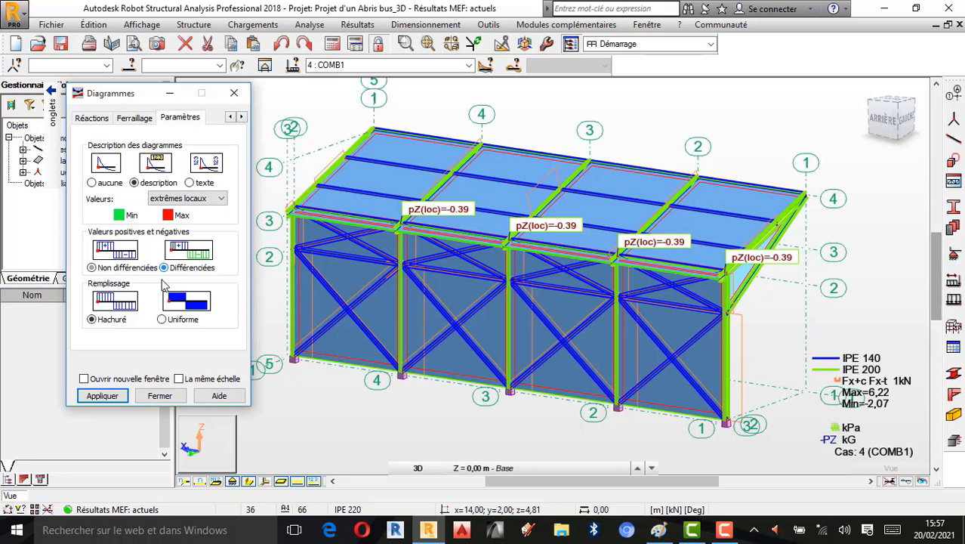
pyautogui.click(163, 321)
pyautogui.click(107, 399)
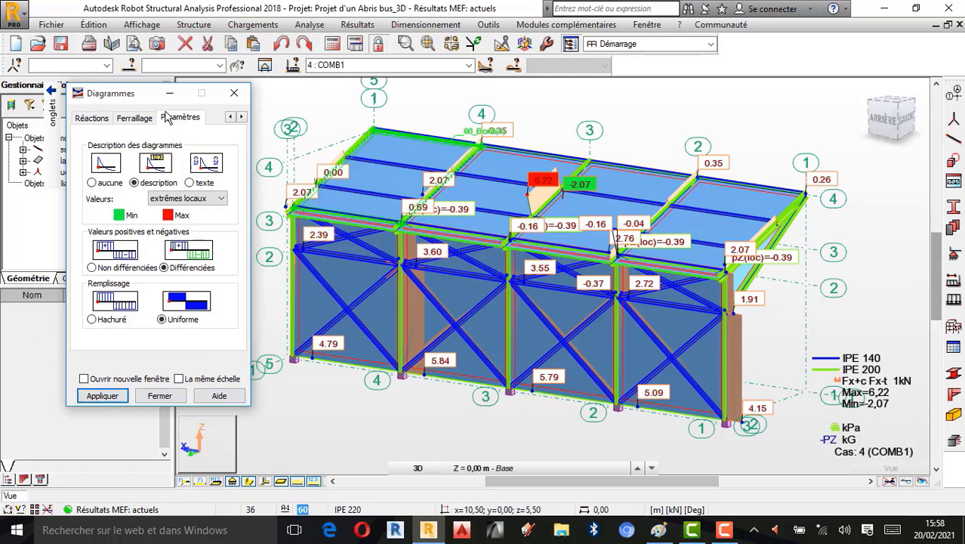
# - Return to the NTM tab of the Diagrams dialog and switch back to Paint
pyautogui.moveTo(50, 113)
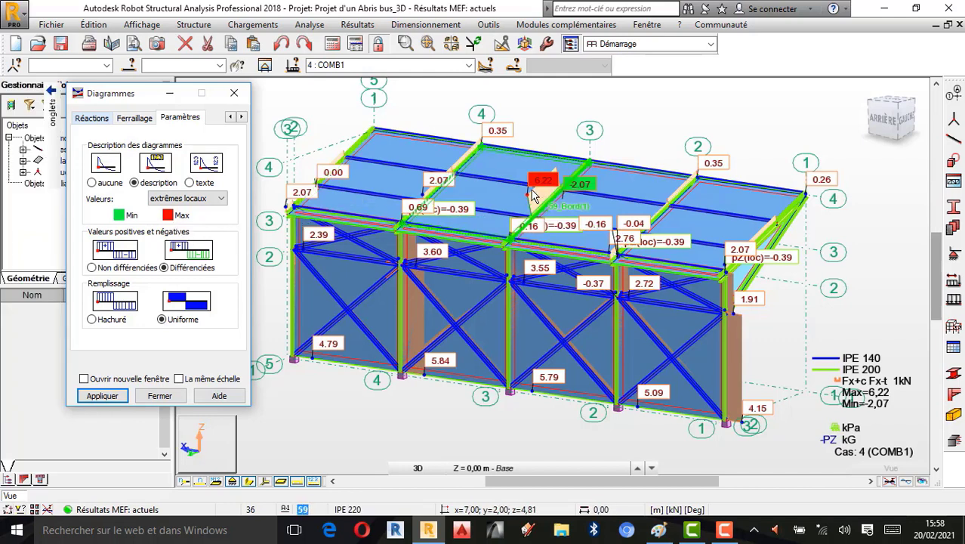
pyautogui.click(17, 114)
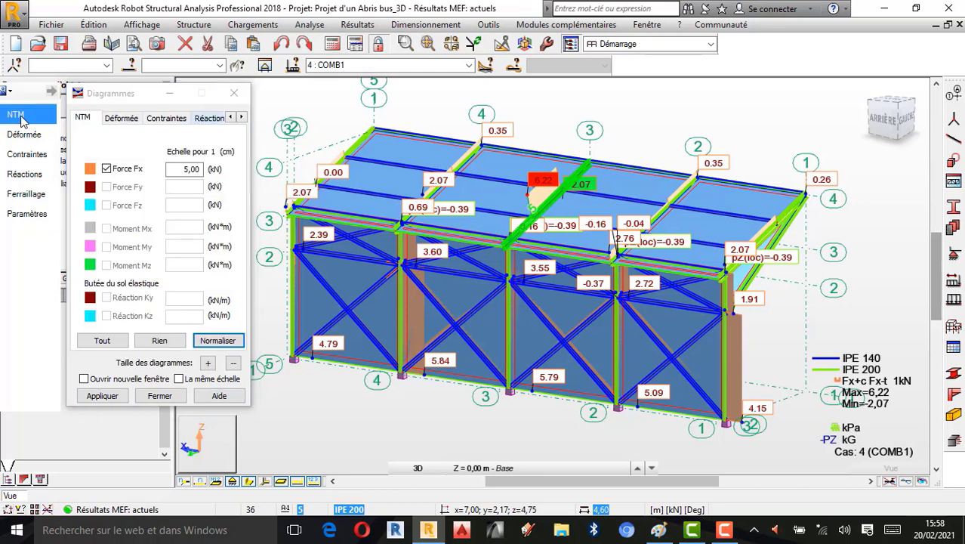
pyautogui.click(658, 529)
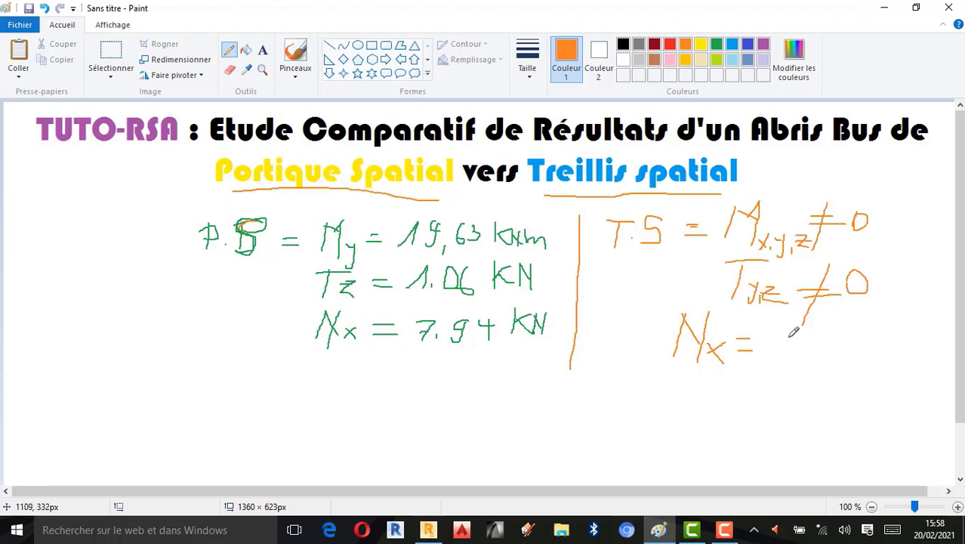
# - Write "6,92 kN" in orange after "N x =", checking the truss axial force value in Robot
pyautogui.moveTo(786, 330)
pyautogui.mouseDown()
pyautogui.moveTo(772, 345)
pyautogui.moveTo(790, 364)
pyautogui.mouseUp()
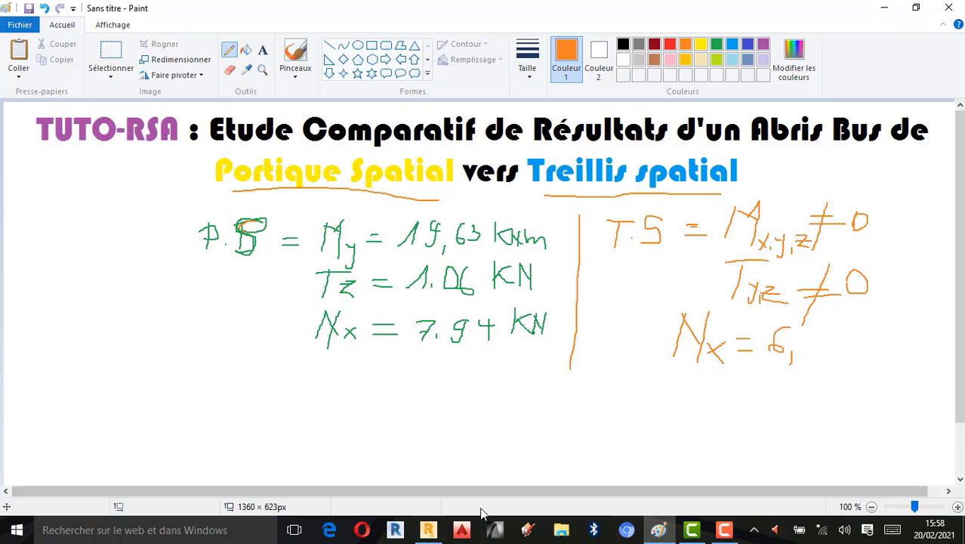
pyautogui.click(428, 529)
pyautogui.click(884, 7)
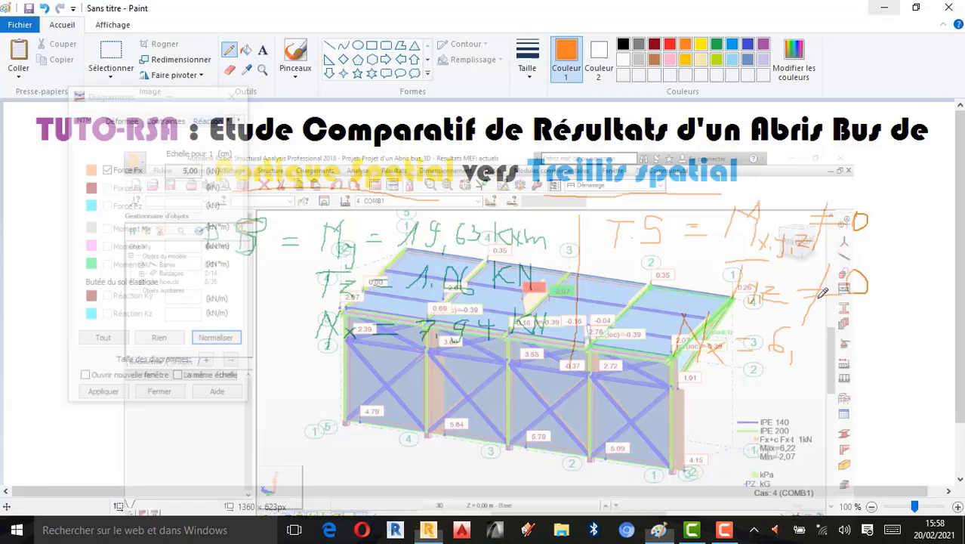
pyautogui.moveTo(804, 330)
pyautogui.mouseDown()
pyautogui.moveTo(807, 346)
pyautogui.moveTo(817, 333)
pyautogui.moveTo(833, 366)
pyautogui.mouseUp()
pyautogui.moveTo(839, 326)
pyautogui.mouseDown()
pyautogui.moveTo(840, 353)
pyautogui.moveTo(841, 344)
pyautogui.moveTo(855, 356)
pyautogui.moveTo(873, 342)
pyautogui.moveTo(874, 367)
pyautogui.mouseUp()
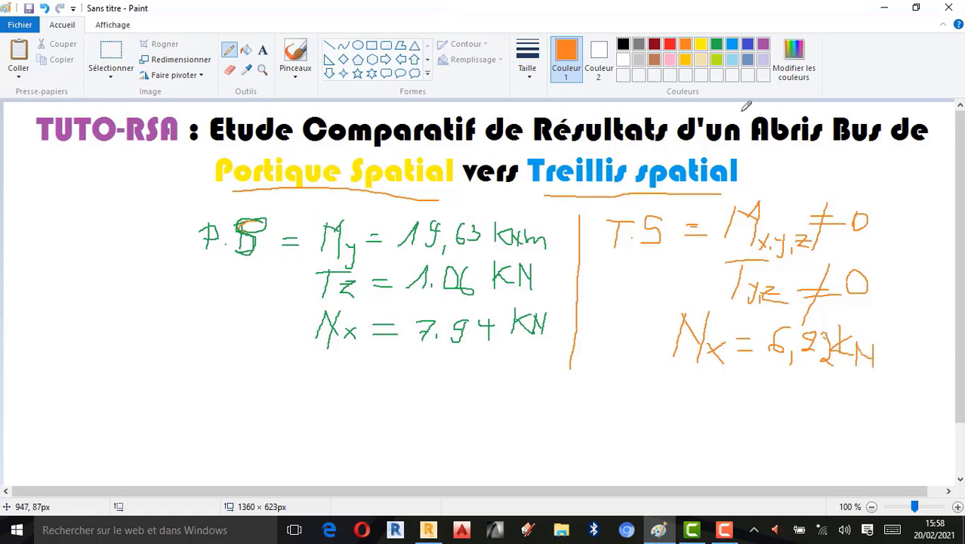
# - Switch to yellow and circle both axial force results, the truss Nx line and the frame Nx line
pyautogui.click(701, 45)
pyautogui.moveTo(680, 306)
pyautogui.mouseDown()
pyautogui.moveTo(681, 366)
pyautogui.moveTo(934, 384)
pyautogui.moveTo(859, 308)
pyautogui.moveTo(684, 301)
pyautogui.moveTo(693, 321)
pyautogui.mouseUp()
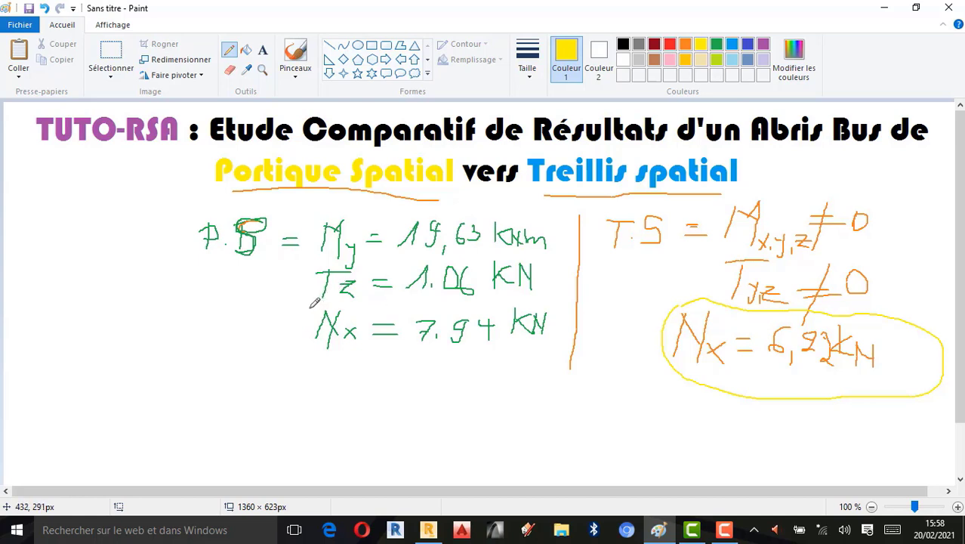
pyautogui.moveTo(307, 317); pyautogui.dragTo(311, 372)
pyautogui.moveTo(311, 308)
pyautogui.mouseDown()
pyautogui.moveTo(514, 292)
pyautogui.moveTo(552, 305)
pyautogui.moveTo(525, 361)
pyautogui.mouseUp()
pyautogui.moveTo(382, 373); pyautogui.dragTo(309, 369)
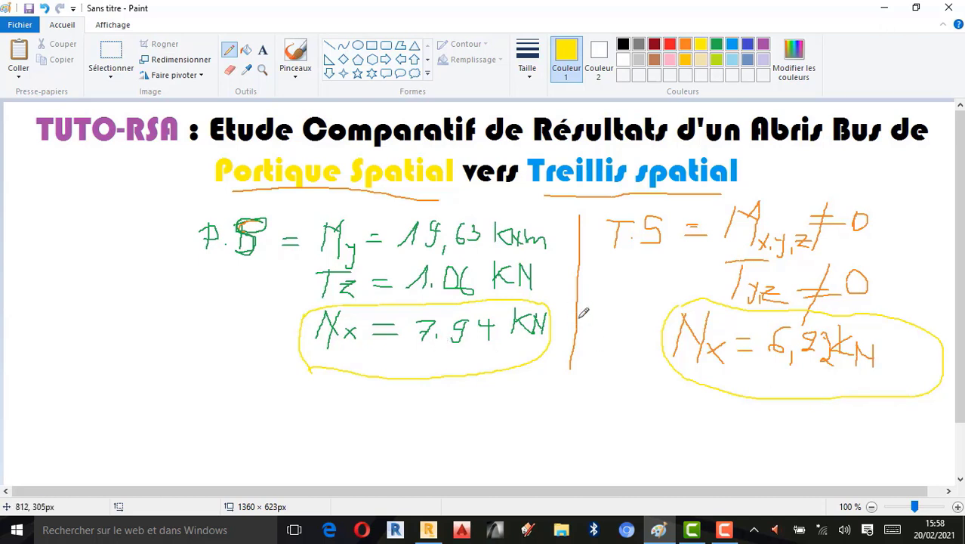
# - Switch to Robot and clear all NTM diagrams from the truss model
pyautogui.click(428, 532)
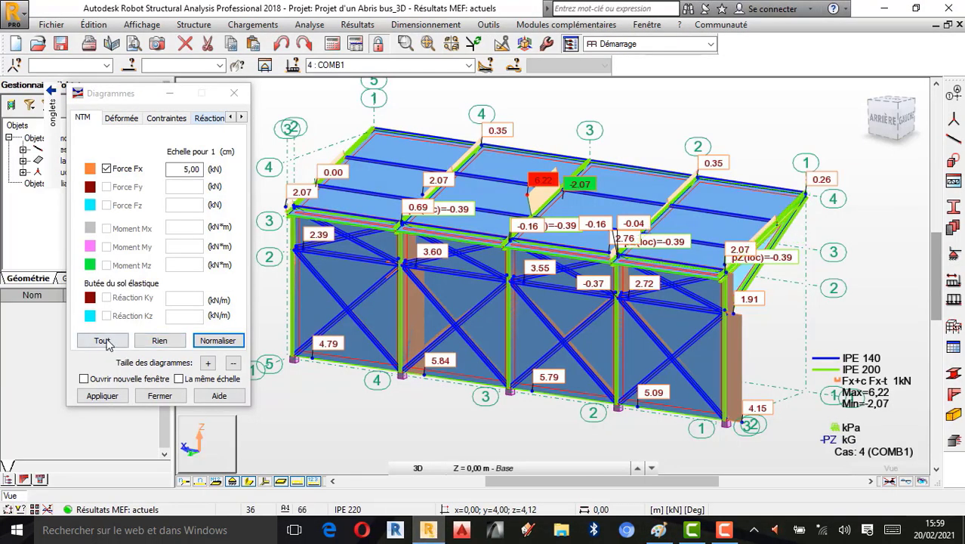
pyautogui.click(157, 341)
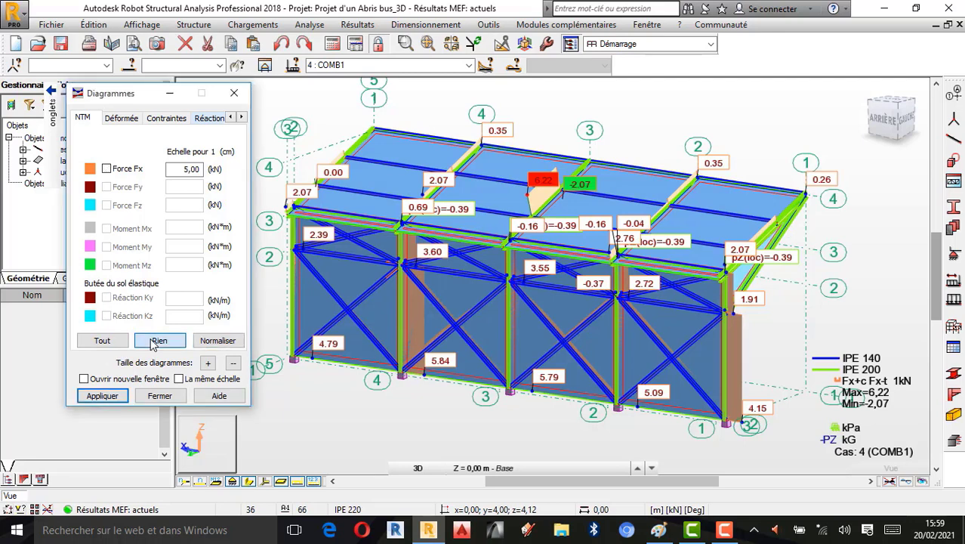
pyautogui.click(103, 396)
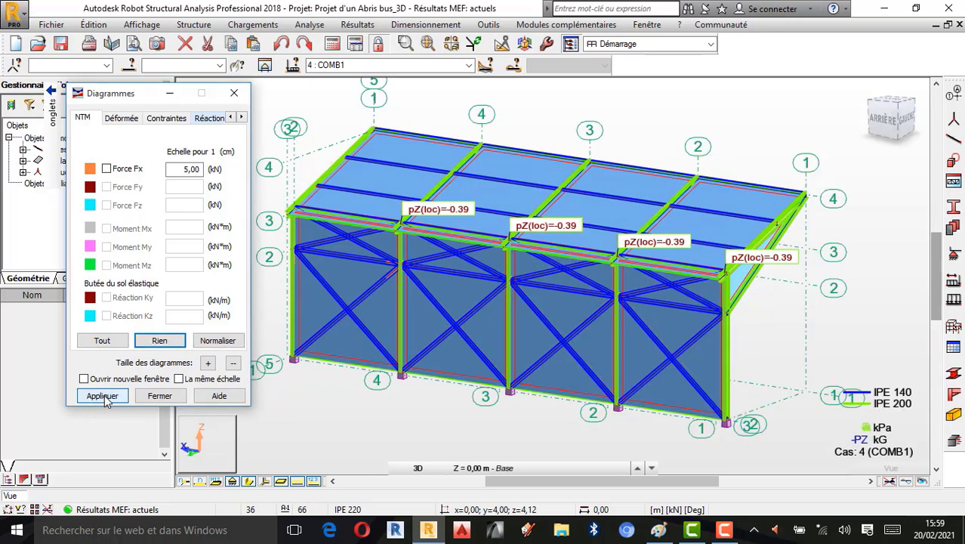
# - Display the support reactions FX, FY and FZ with descriptions
pyautogui.click(209, 119)
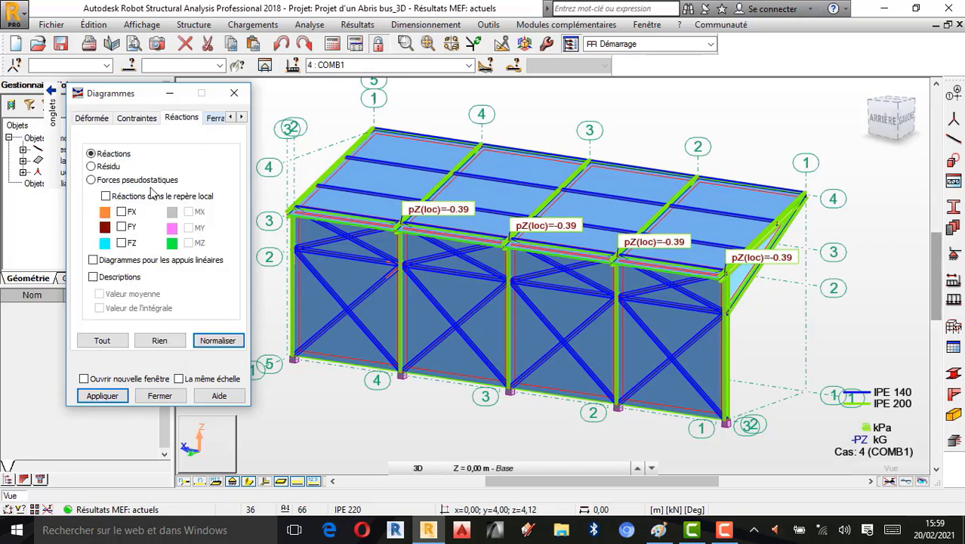
pyautogui.click(121, 211)
pyautogui.click(124, 228)
pyautogui.click(122, 243)
pyautogui.click(102, 396)
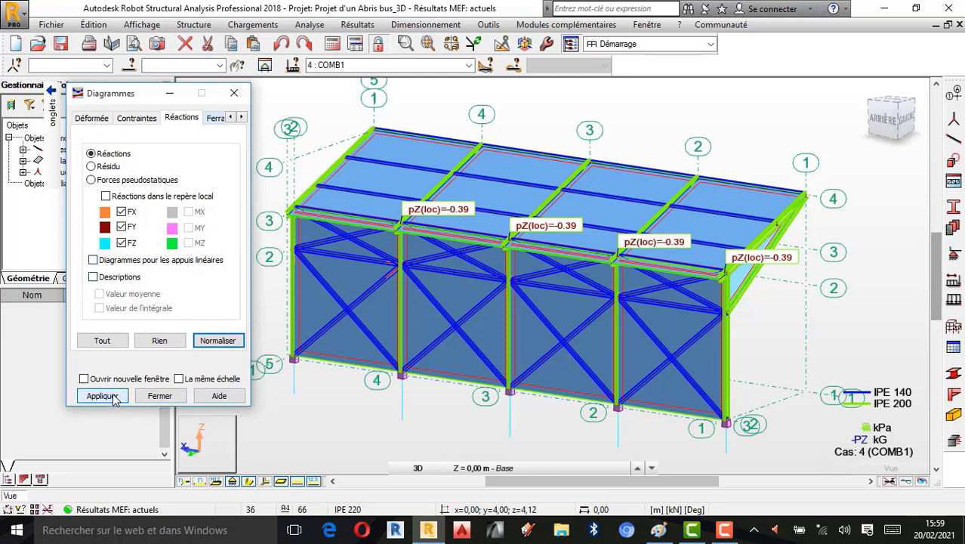
pyautogui.click(93, 277)
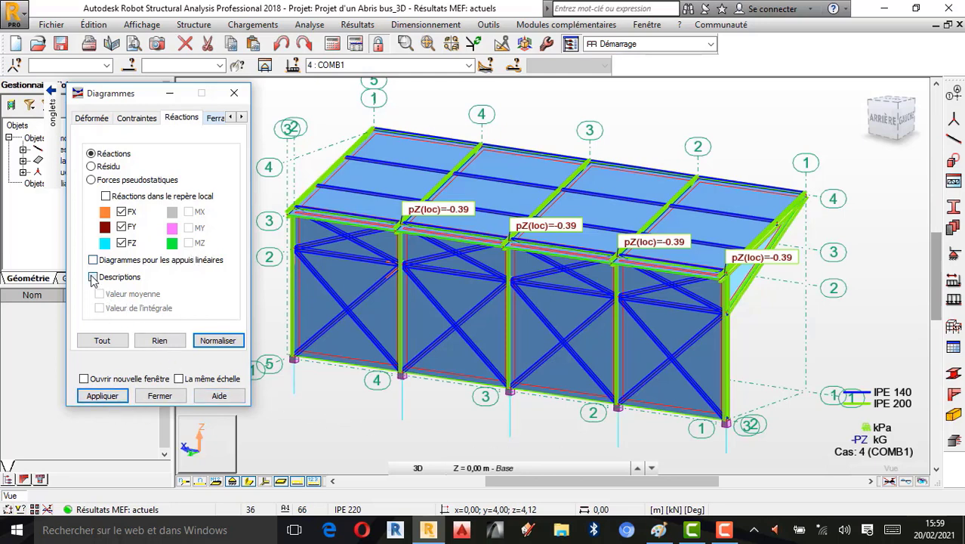
pyautogui.click(103, 396)
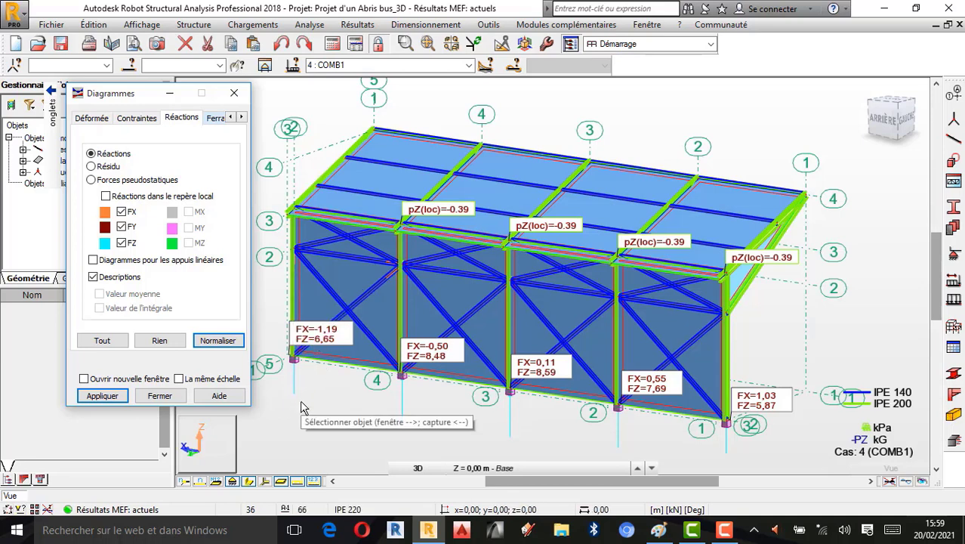
# - Replace the reaction display with the maximum normal stress S max diagram
pyautogui.click(159, 339)
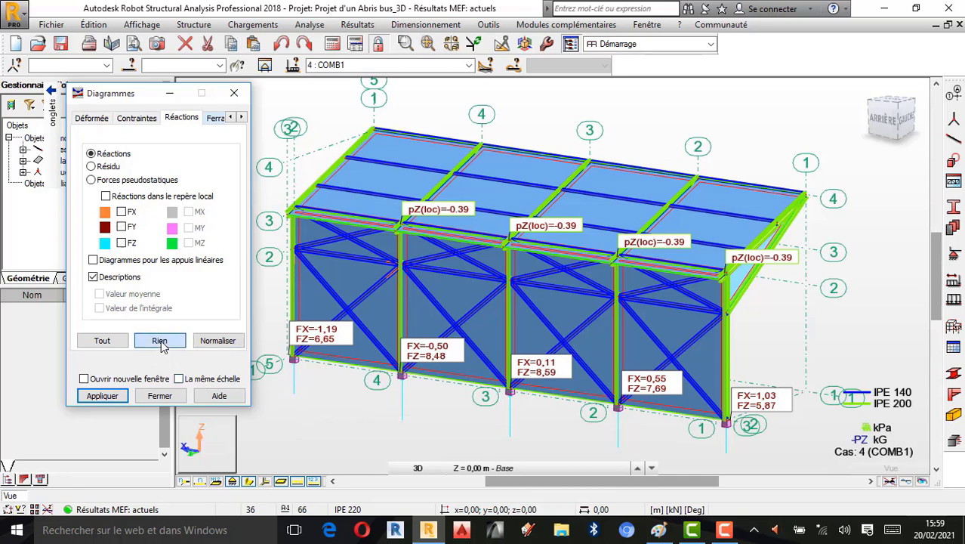
pyautogui.click(106, 397)
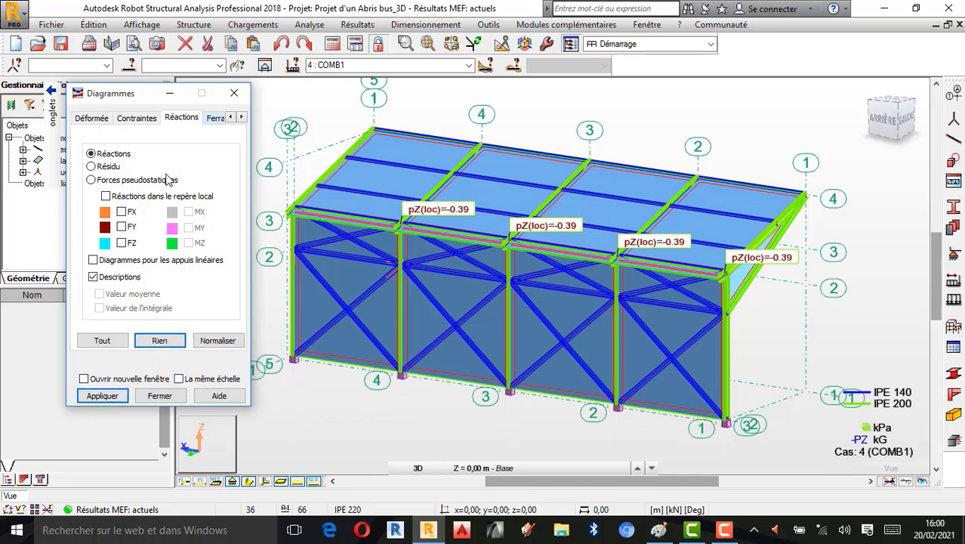
pyautogui.click(137, 118)
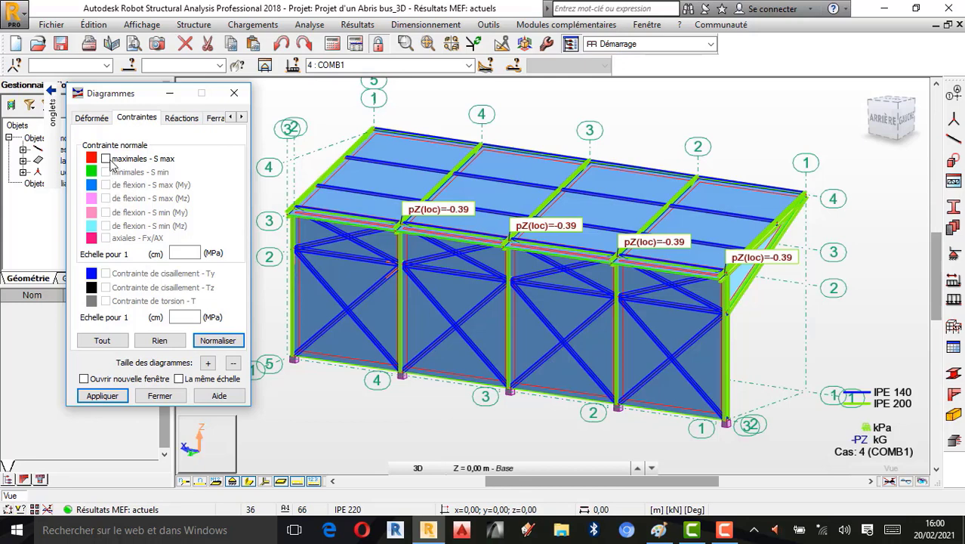
pyautogui.click(103, 397)
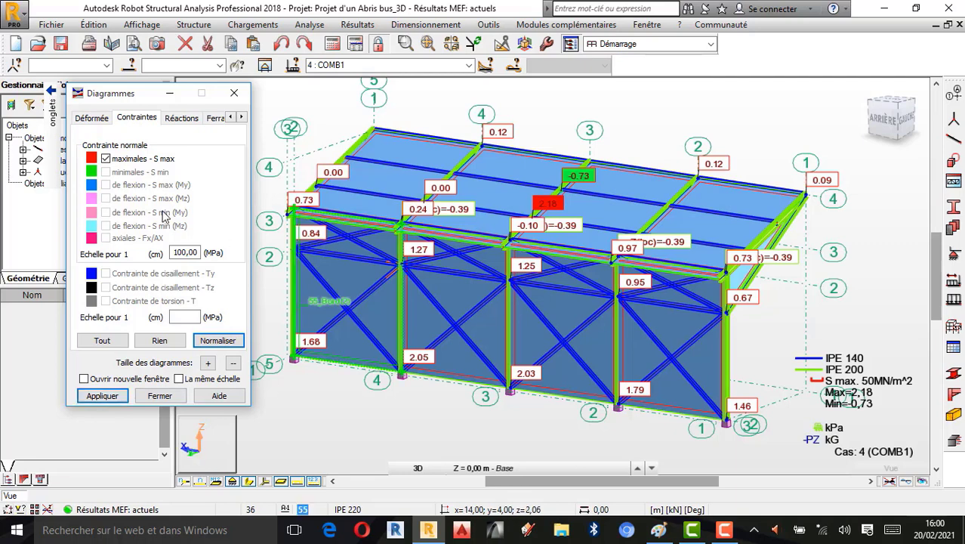
# - Replace the stress diagram with the deformed shape of the structure
pyautogui.click(159, 341)
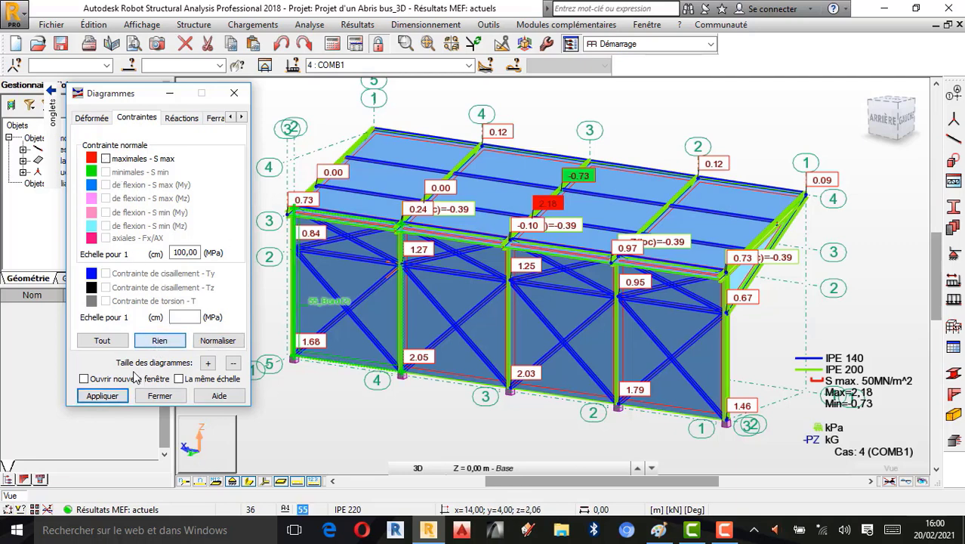
pyautogui.click(102, 395)
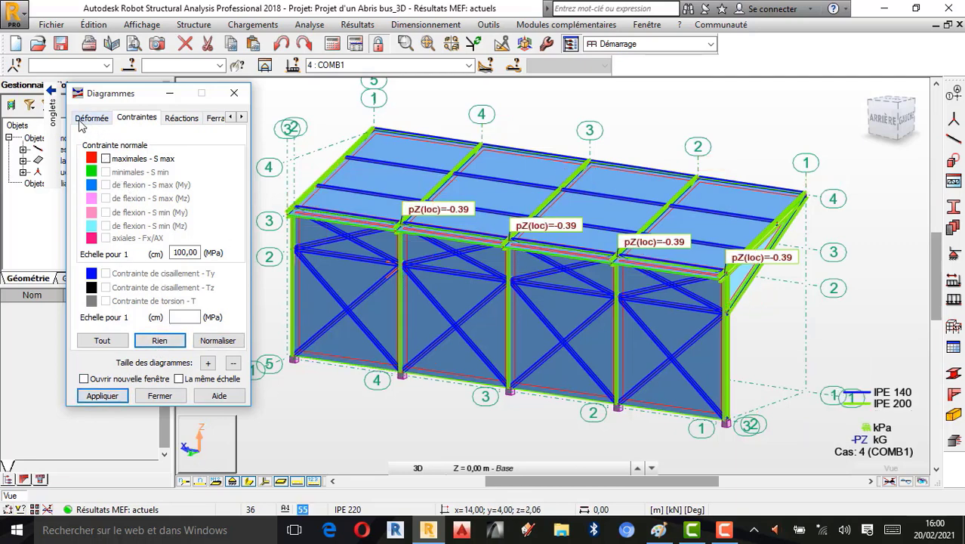
pyautogui.click(86, 120)
pyautogui.moveTo(51, 130)
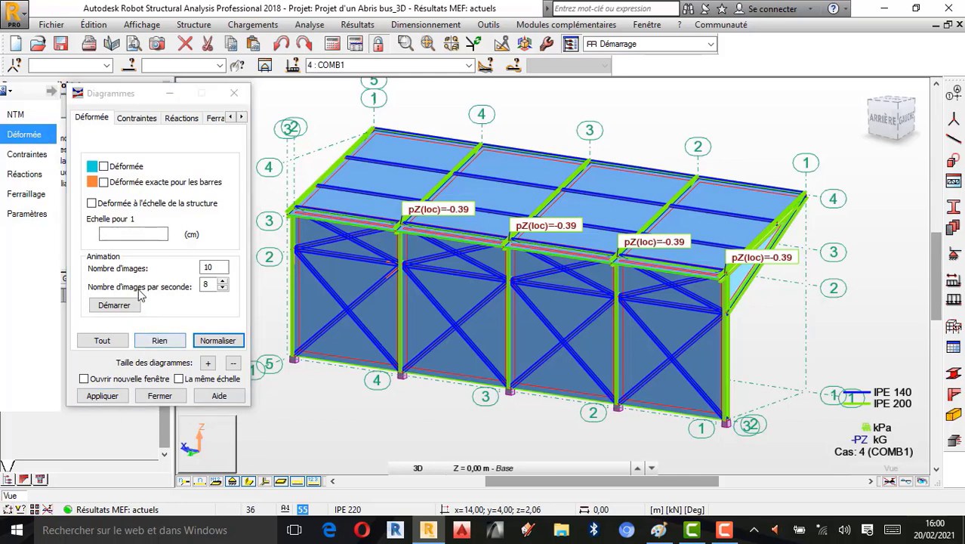
pyautogui.click(103, 166)
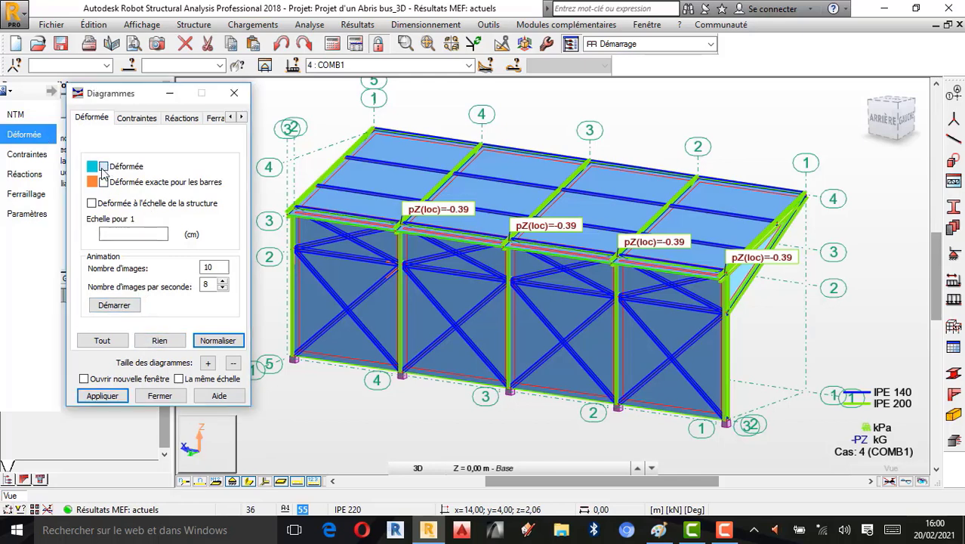
pyautogui.click(103, 395)
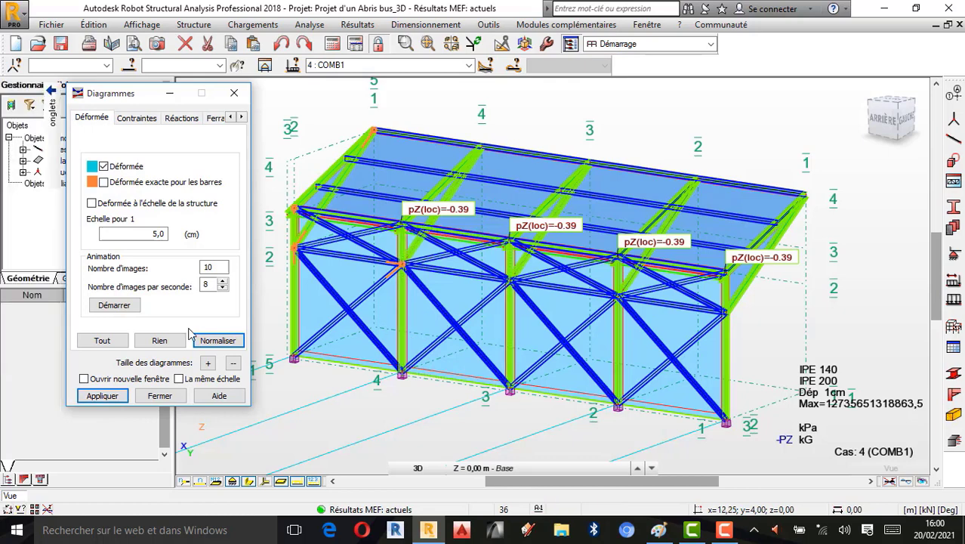
# - Reapply the deformed shape and play its animation
pyautogui.click(159, 341)
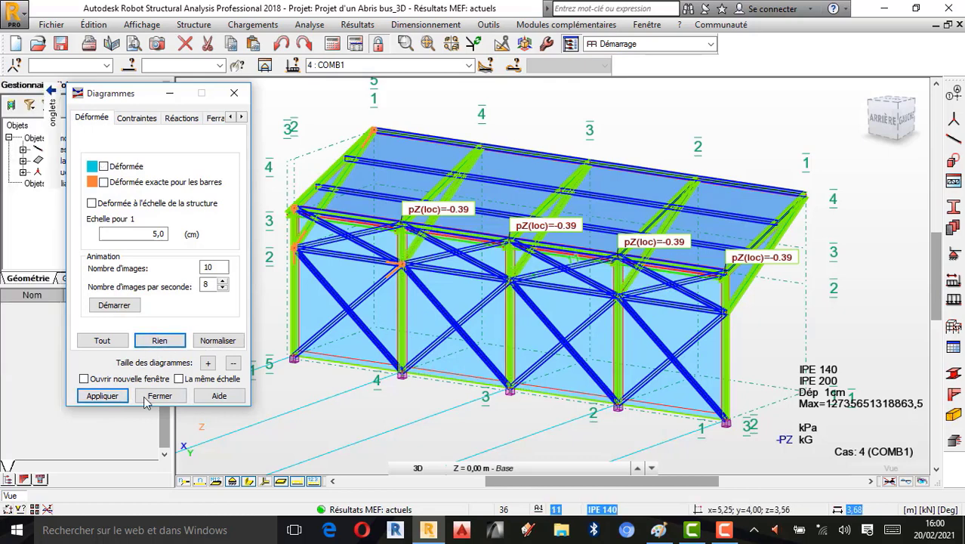
pyautogui.click(117, 397)
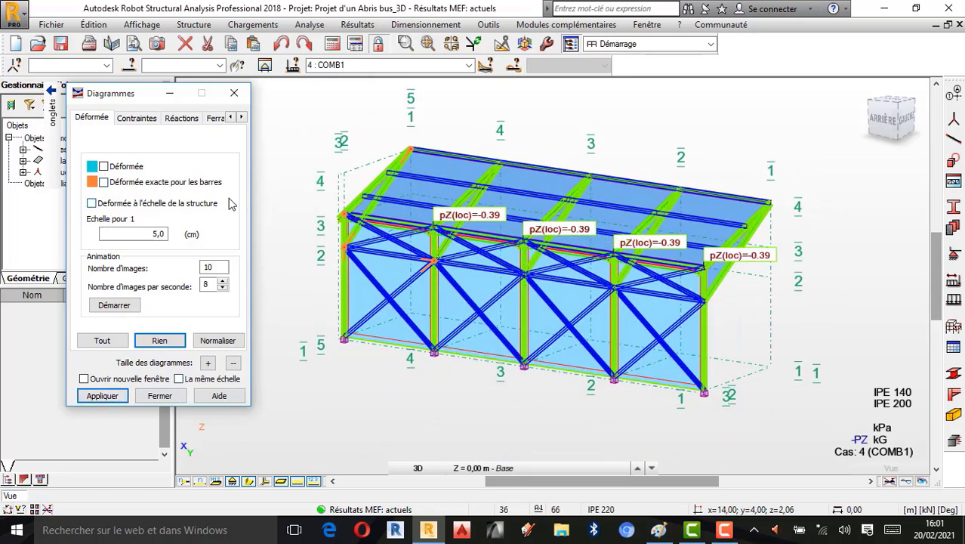
pyautogui.click(104, 167)
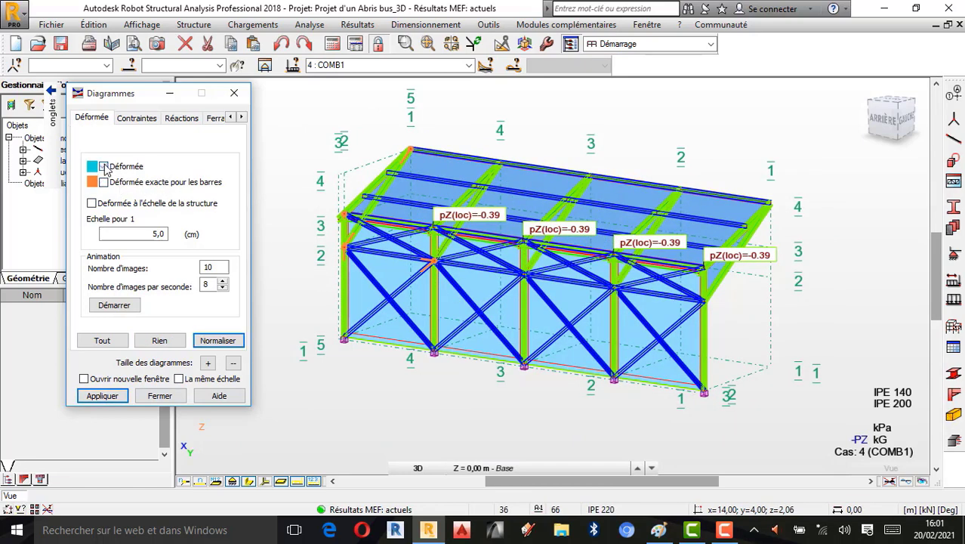
pyautogui.click(102, 396)
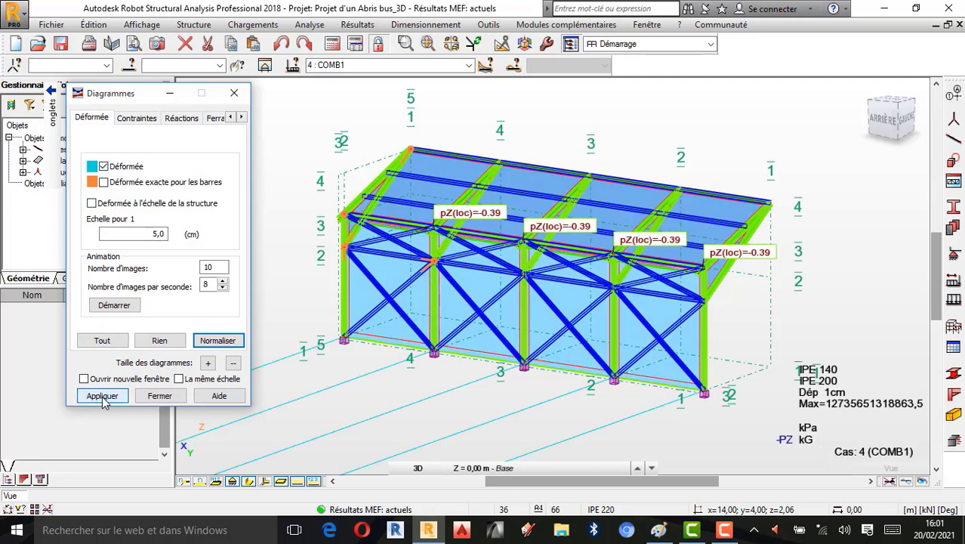
pyautogui.click(114, 305)
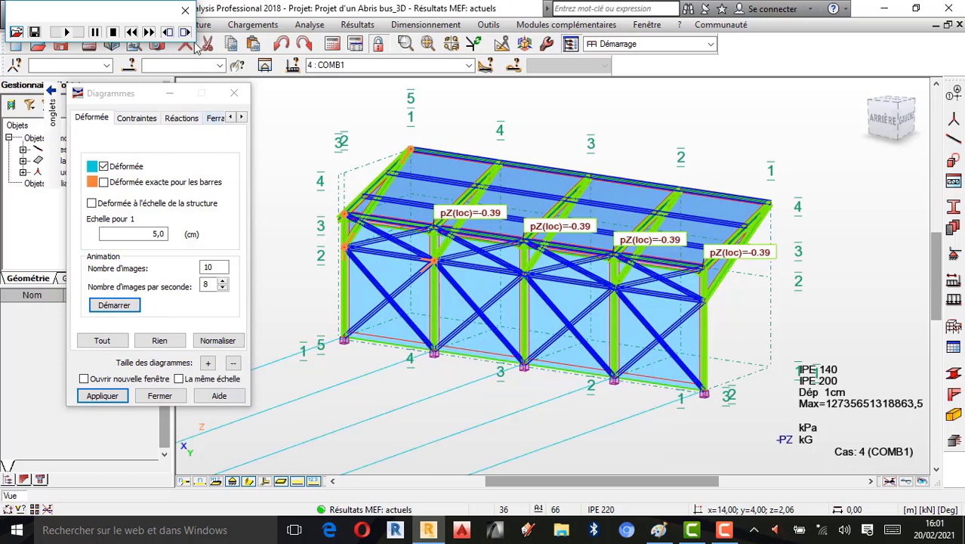
pyautogui.click(184, 12)
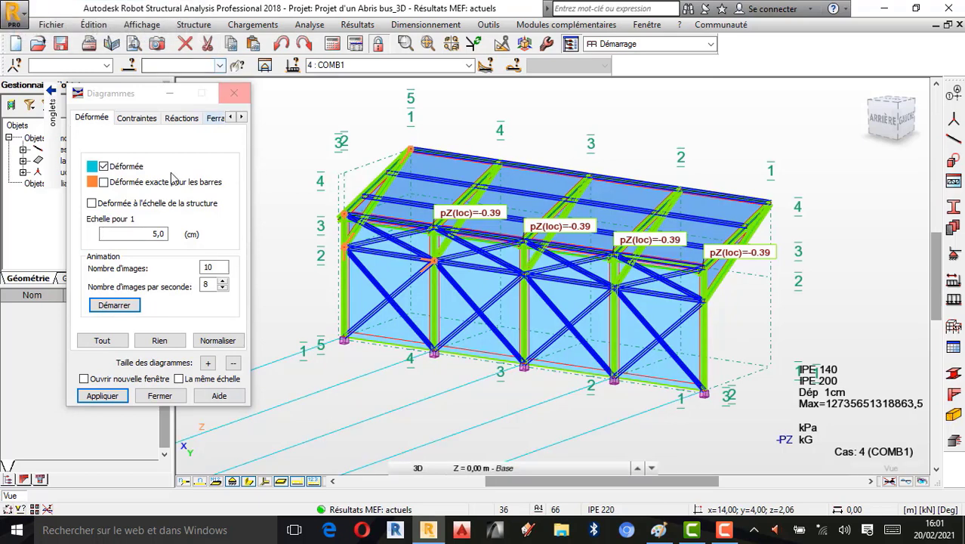
# - Clear the deformed shape and switch the displayed load case to 3: Vent 270 deg sur.(+)
pyautogui.click(165, 342)
pyautogui.click(102, 395)
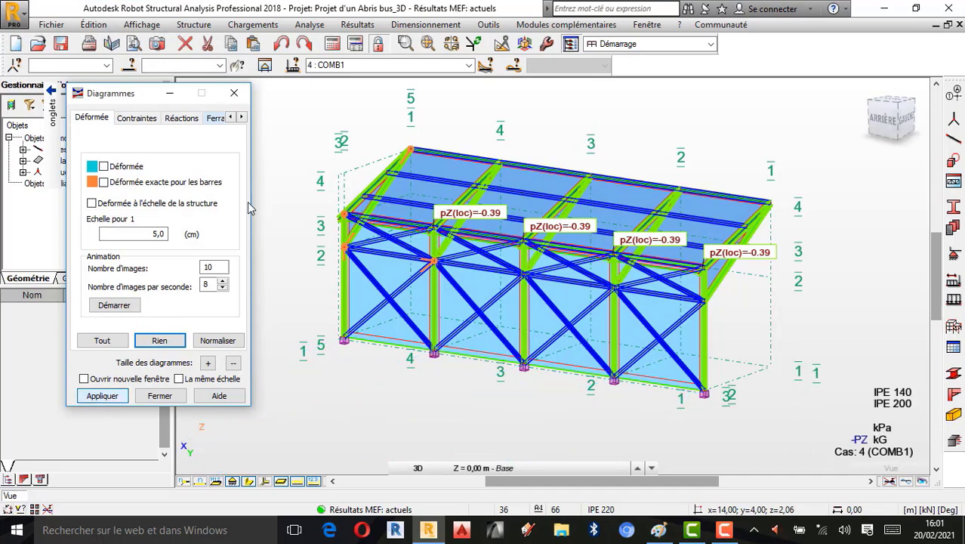
pyautogui.scroll(1, 441, 260)
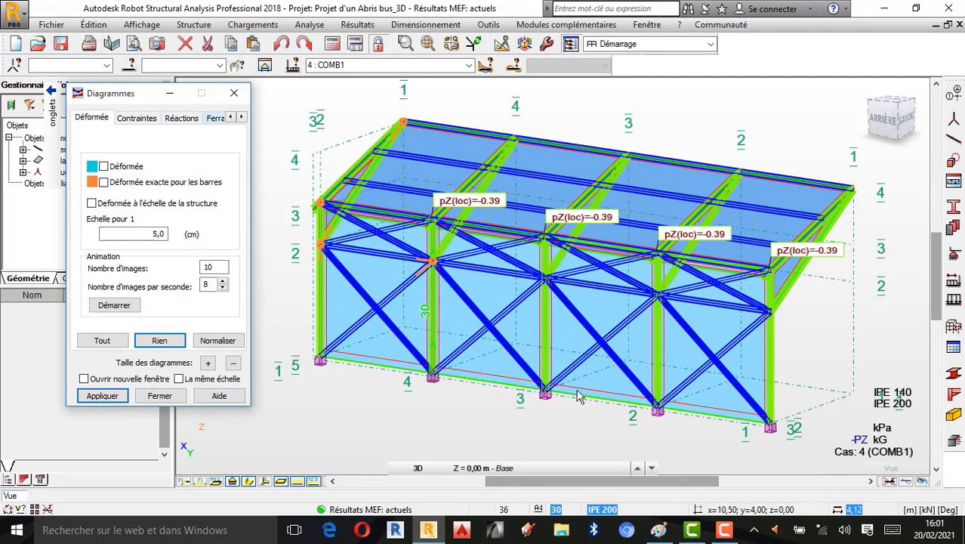
pyautogui.click(864, 92)
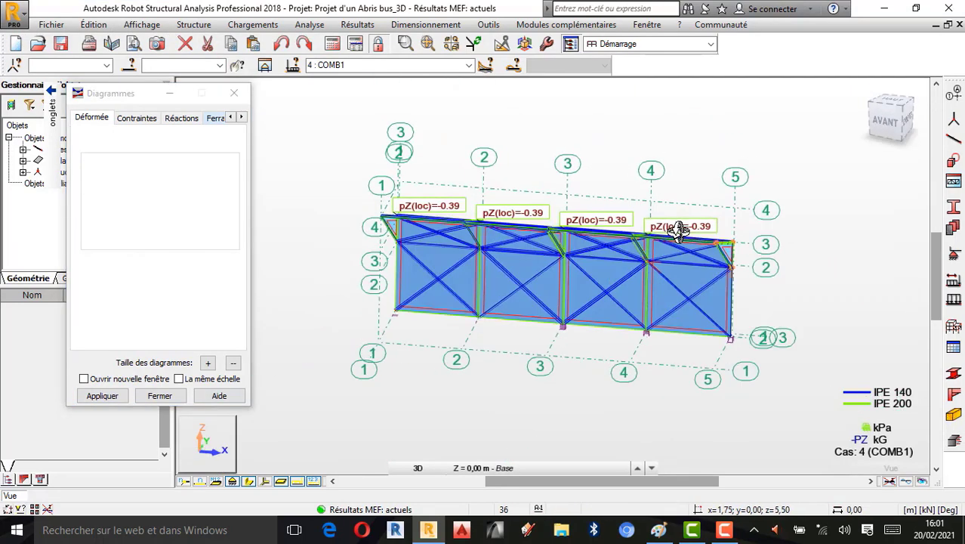
pyautogui.scroll(1, 639, 260)
pyautogui.scroll(1, 607, 276)
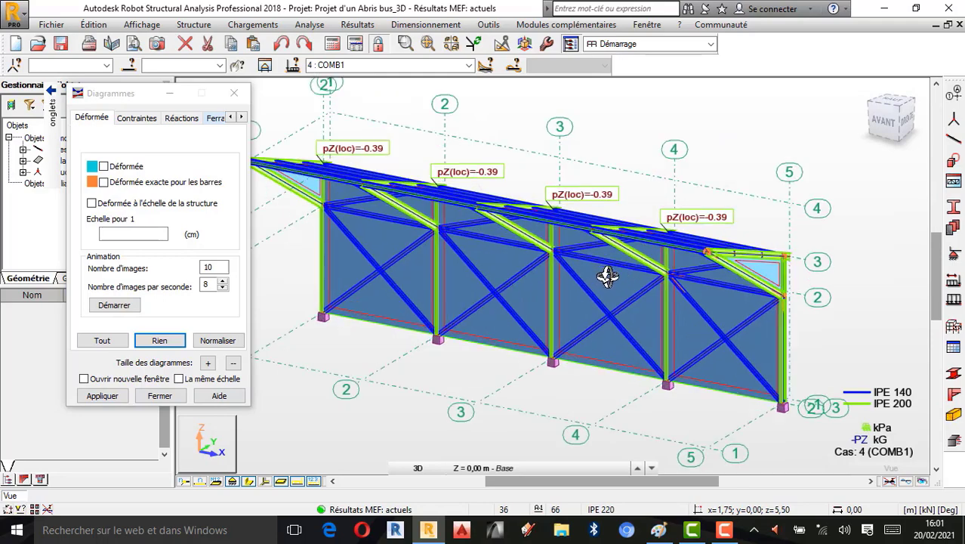
pyautogui.scroll(-1, 511, 194)
pyautogui.moveTo(755, 267); pyautogui.dragTo(525, 256)
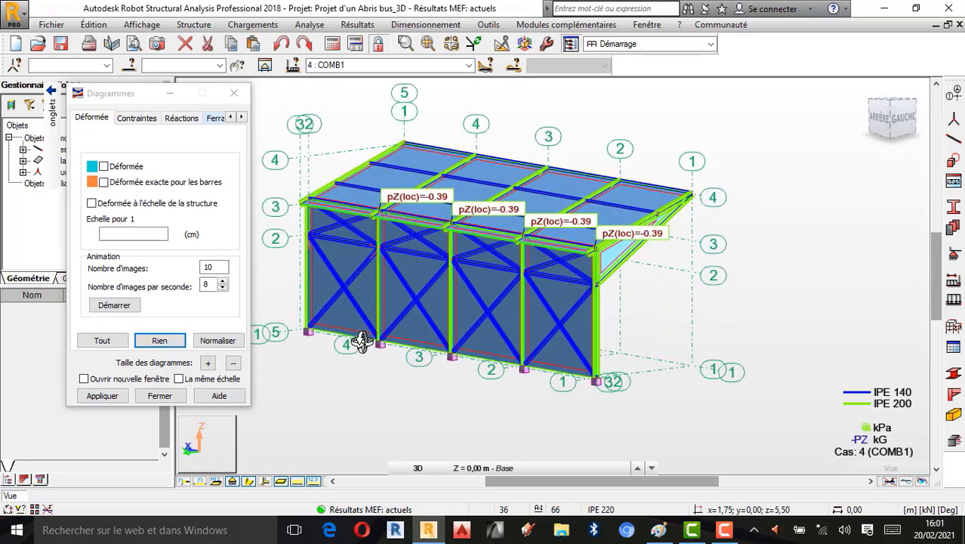
pyautogui.scroll(1, 362, 341)
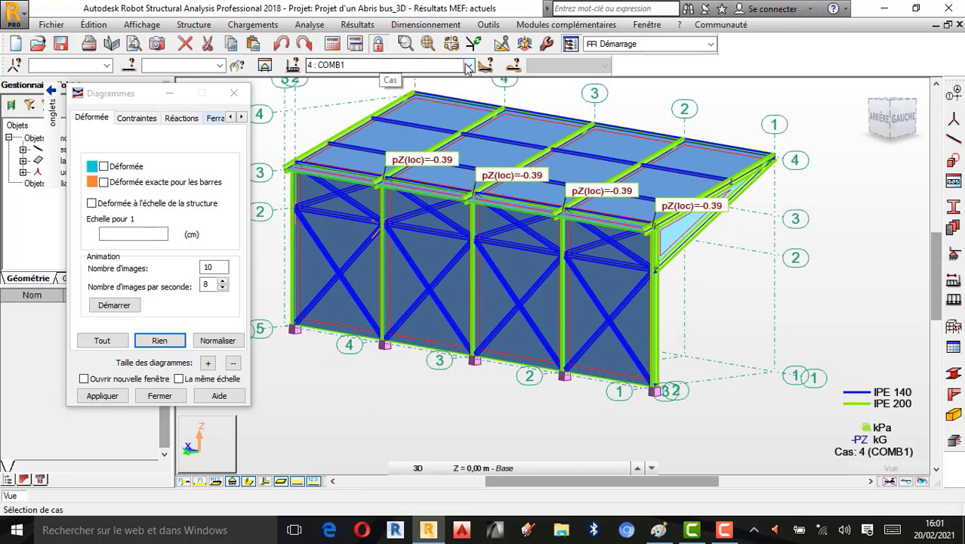
pyautogui.click(434, 66)
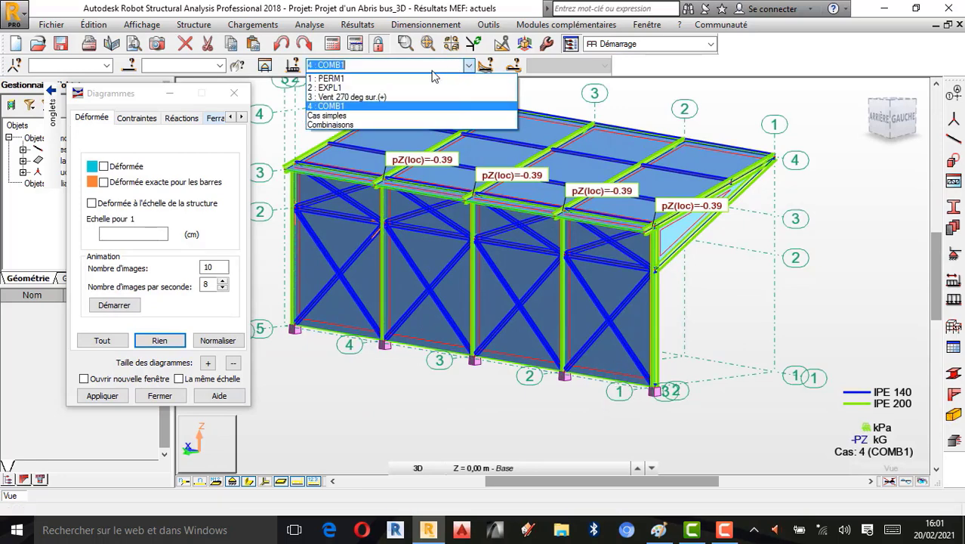
pyautogui.click(368, 106)
pyautogui.scroll(1, 323, 166)
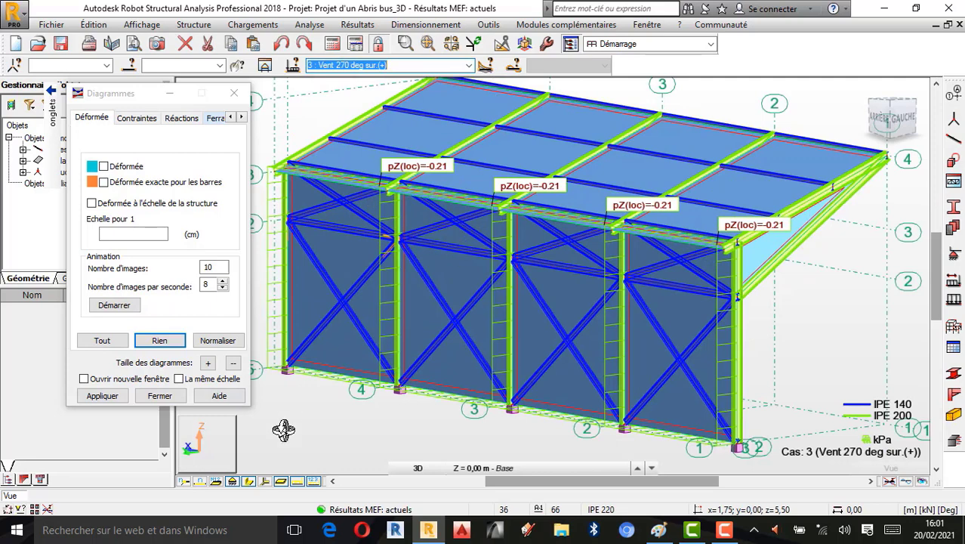
# - Hide and reshow the load symbols and the load value labels to inspect the wind load on the shelter
pyautogui.click(313, 481)
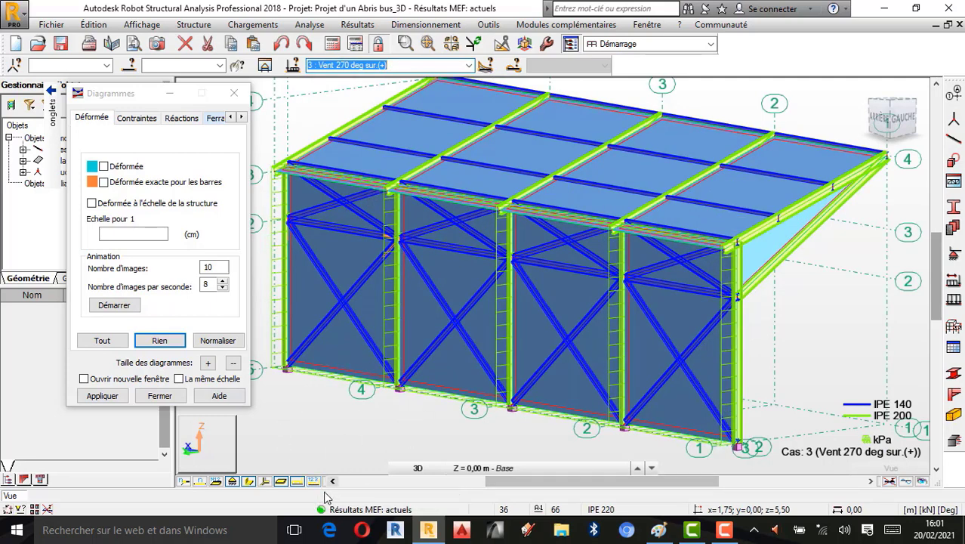
pyautogui.click(297, 481)
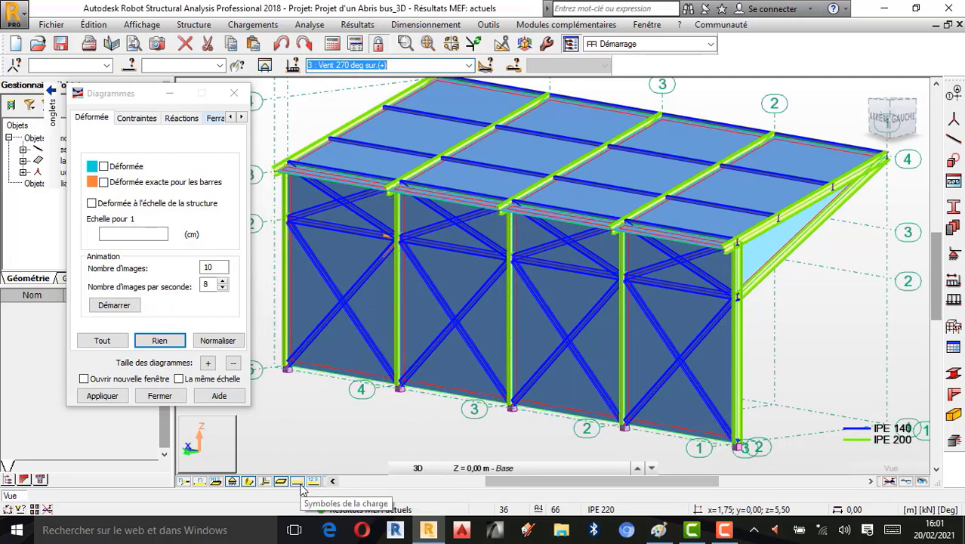
pyautogui.click(297, 481)
pyautogui.click(313, 481)
pyautogui.keyDown('shift'); pyautogui.moveTo(494, 302); pyautogui.dragTo(497, 302, button='middle'); pyautogui.keyUp('shift')
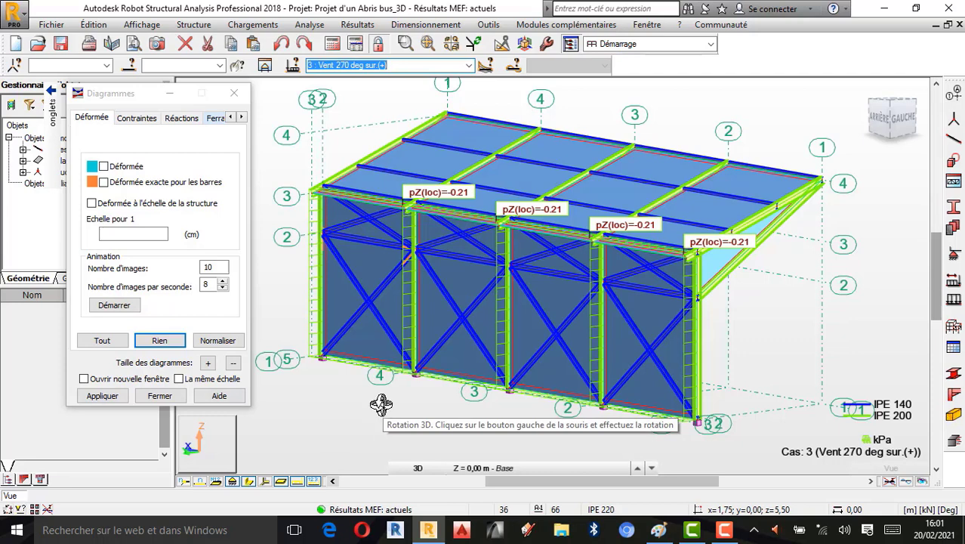
# - Switch to Paint to review the comparison notes, then return to Robot Structural Analysis
pyautogui.click(659, 533)
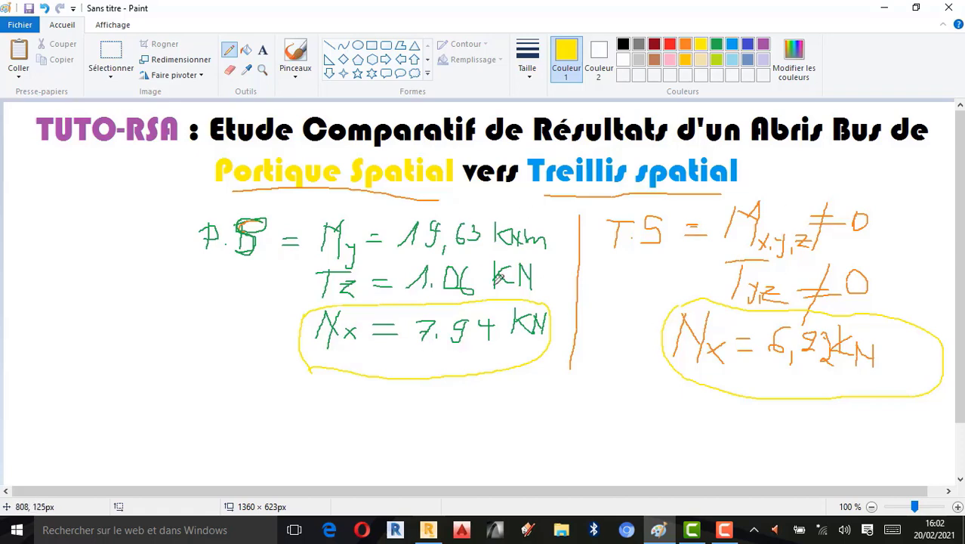
pyautogui.click(428, 529)
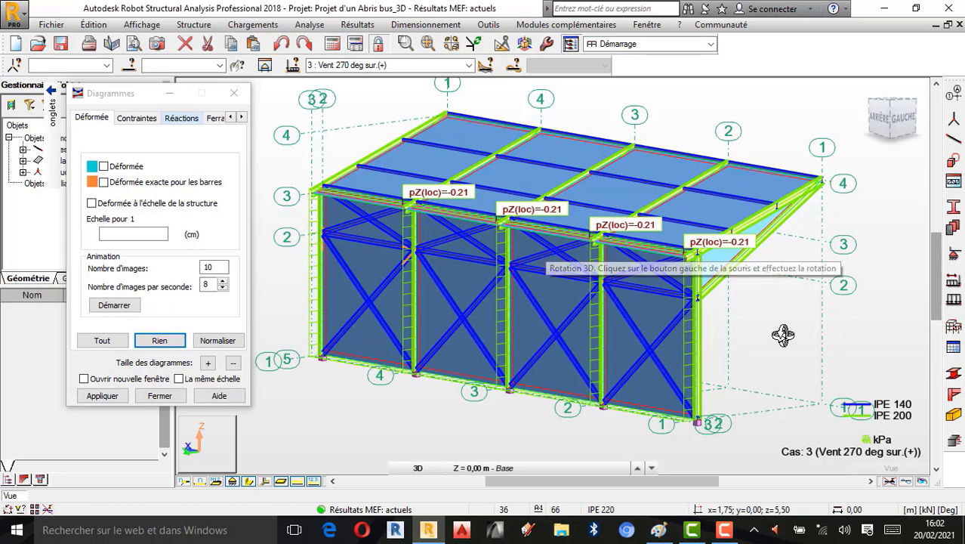
pyautogui.click(737, 532)
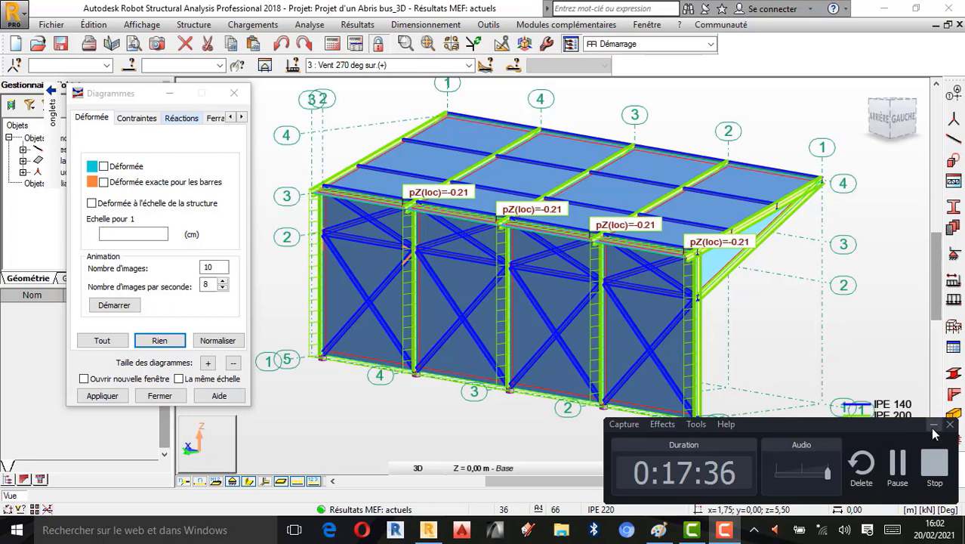
pyautogui.click(934, 425)
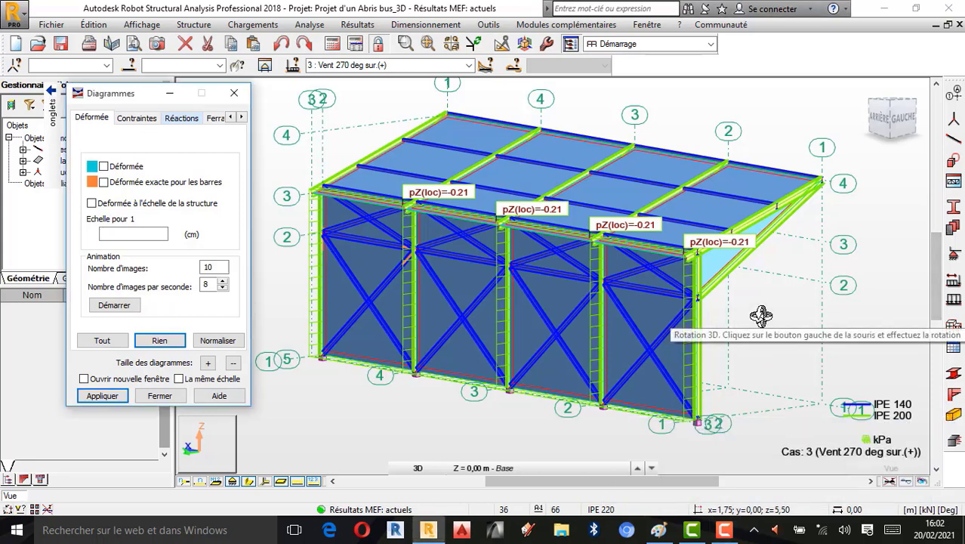
pyautogui.scroll(1, 625, 320)
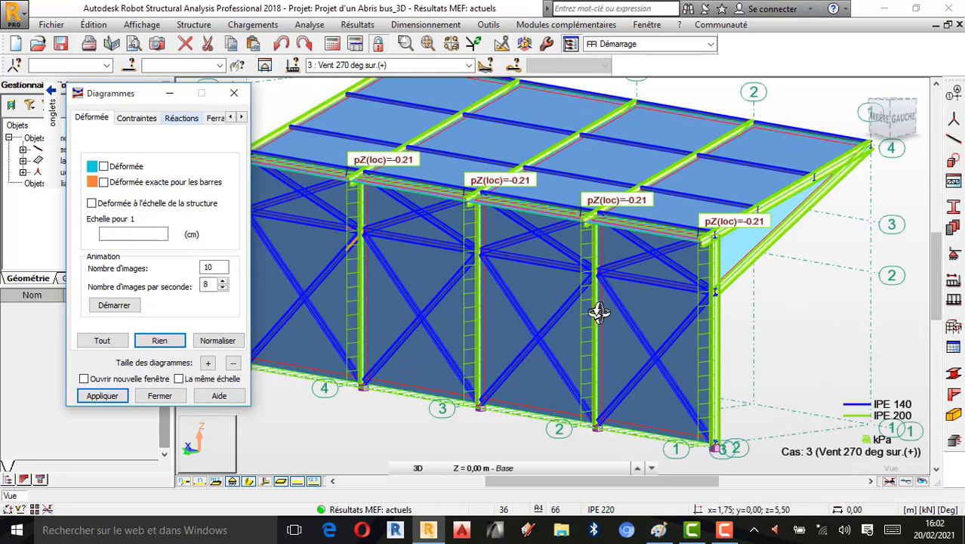
pyautogui.scroll(-1, 615, 309)
pyautogui.click(61, 25)
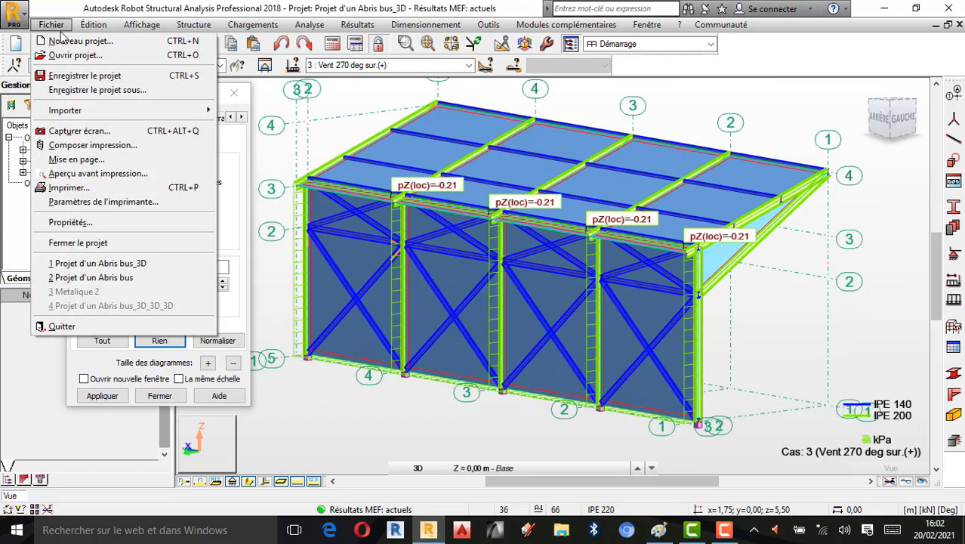
pyautogui.click(72, 39)
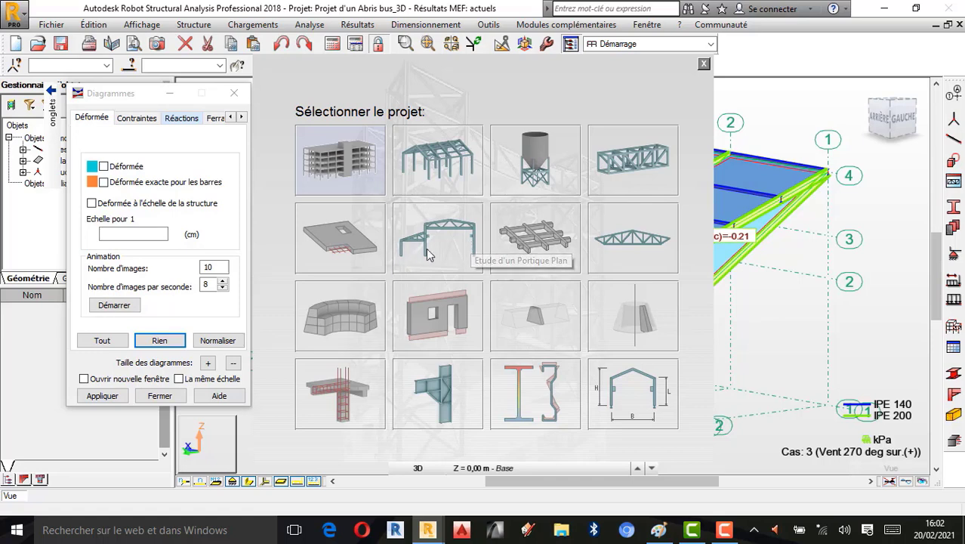
pyautogui.click(703, 63)
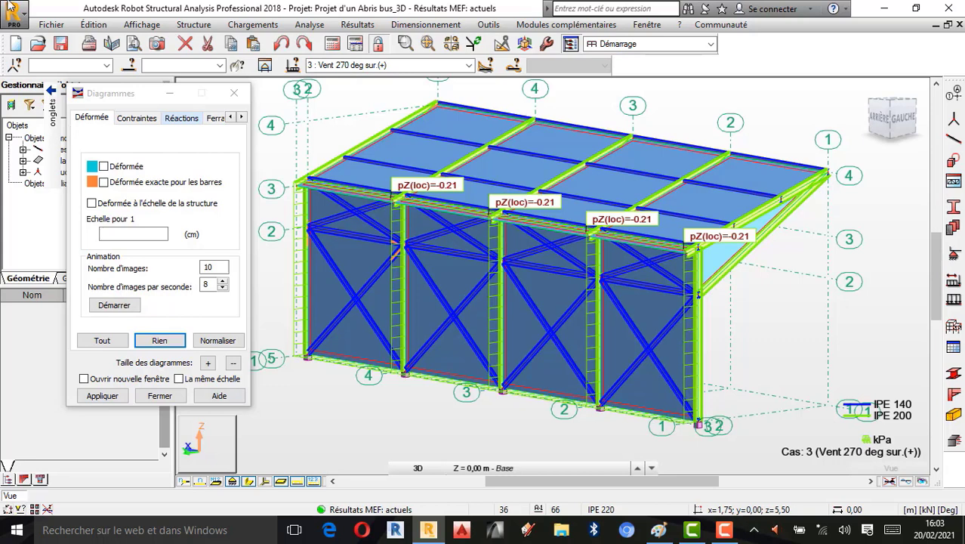
pyautogui.click(63, 28)
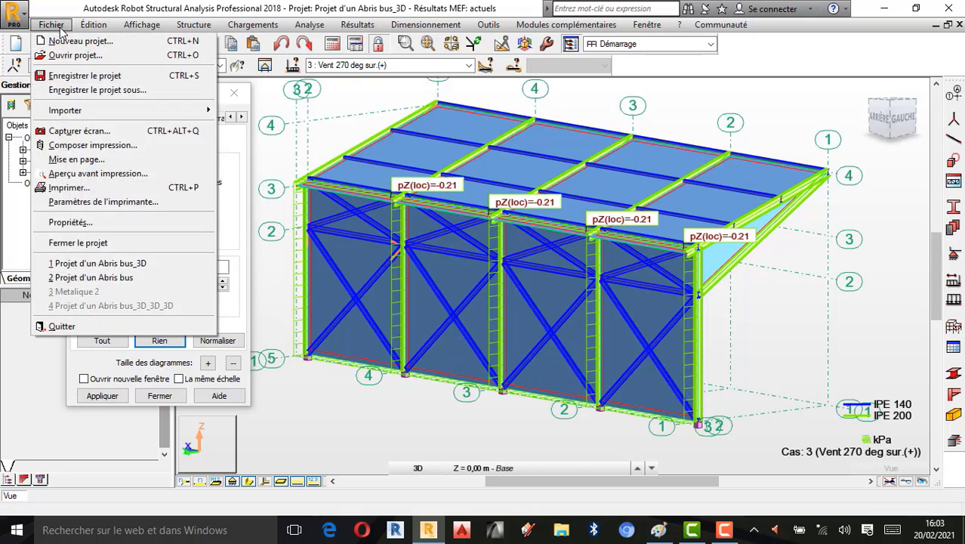
pyautogui.click(75, 42)
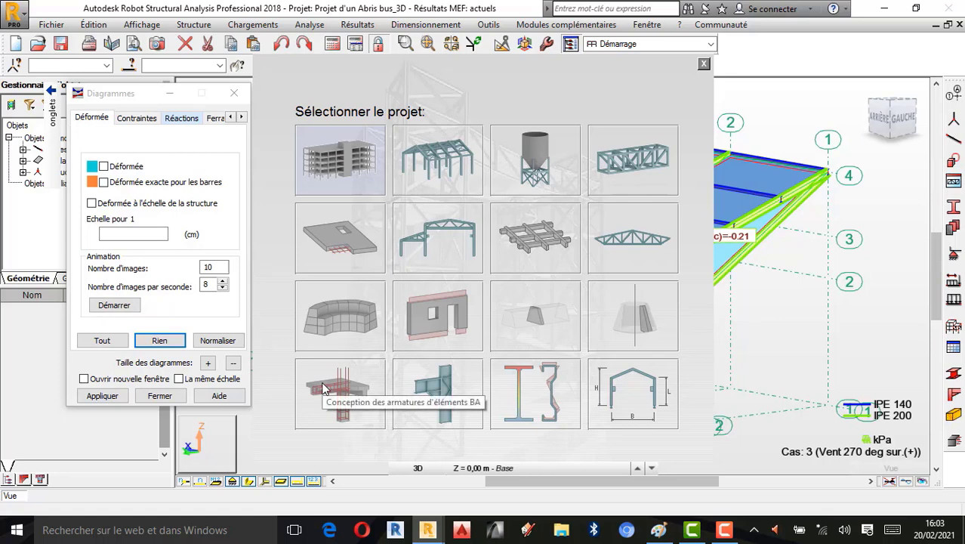
pyautogui.click(703, 65)
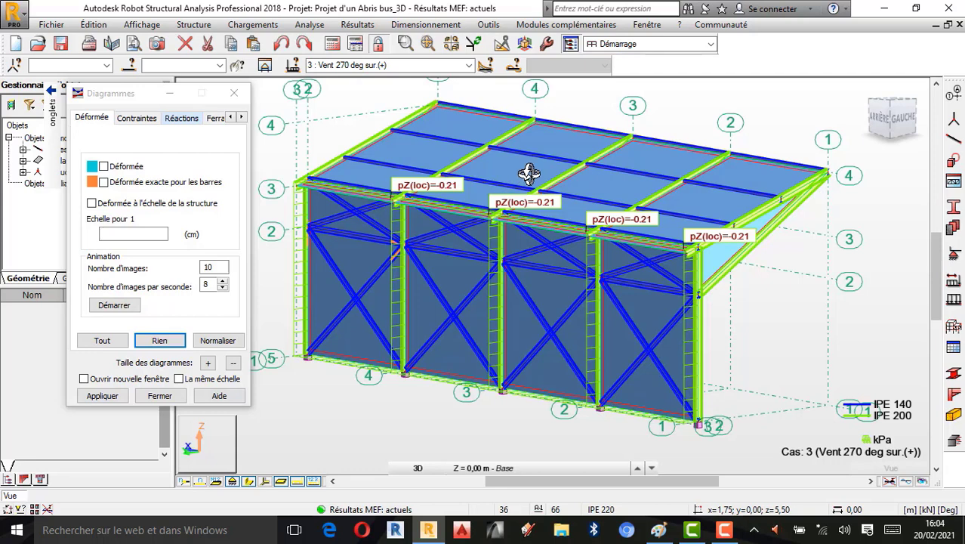
pyautogui.scroll(2, 506, 200)
pyautogui.scroll(-2, 506, 200)
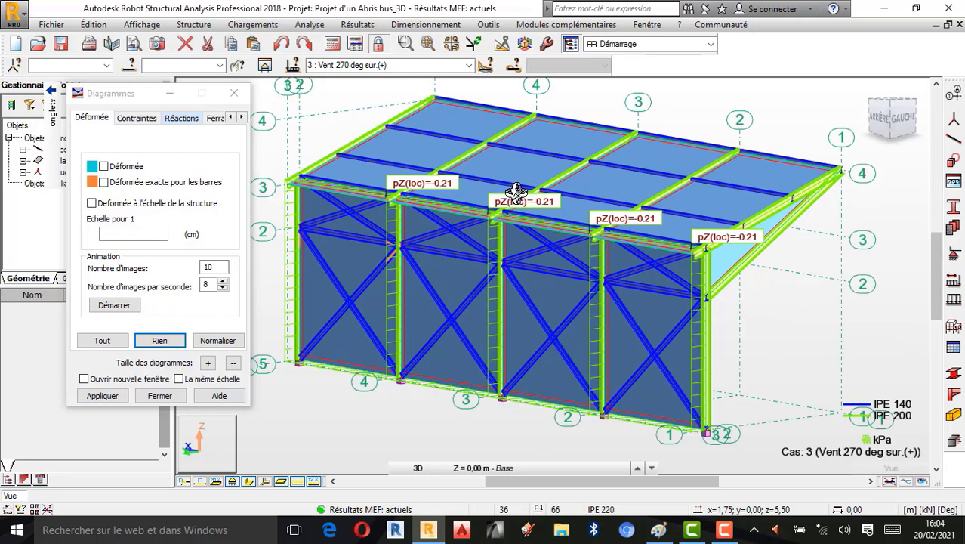
pyautogui.click(724, 530)
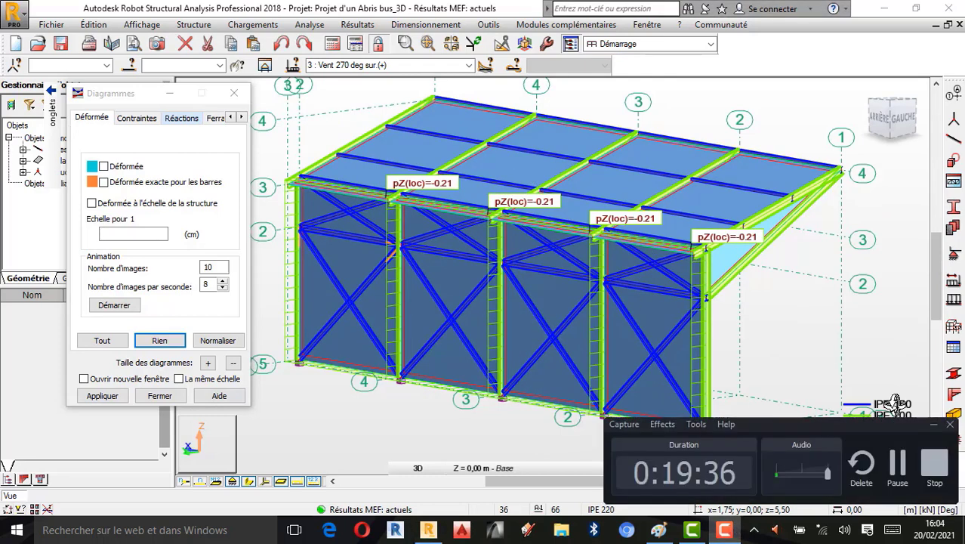
pyautogui.click(934, 424)
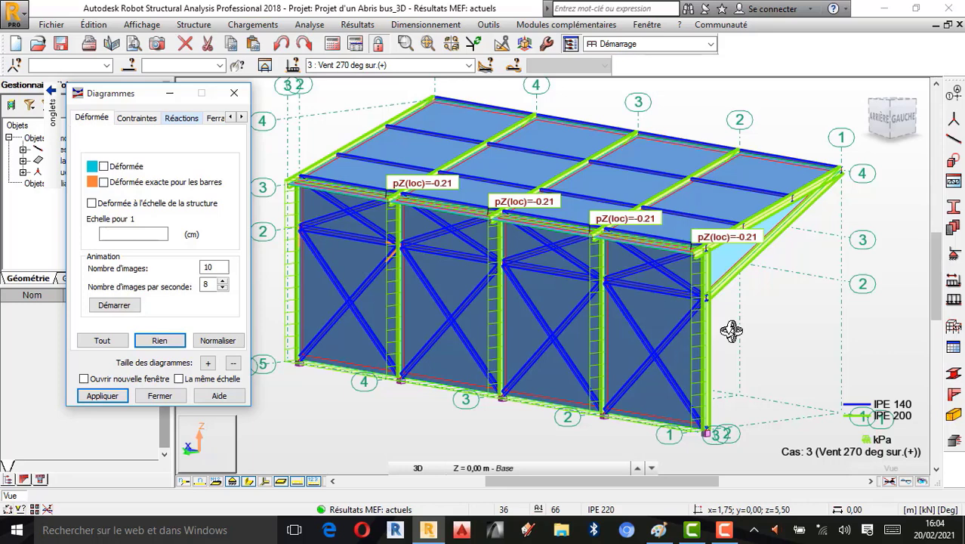
pyautogui.click(723, 530)
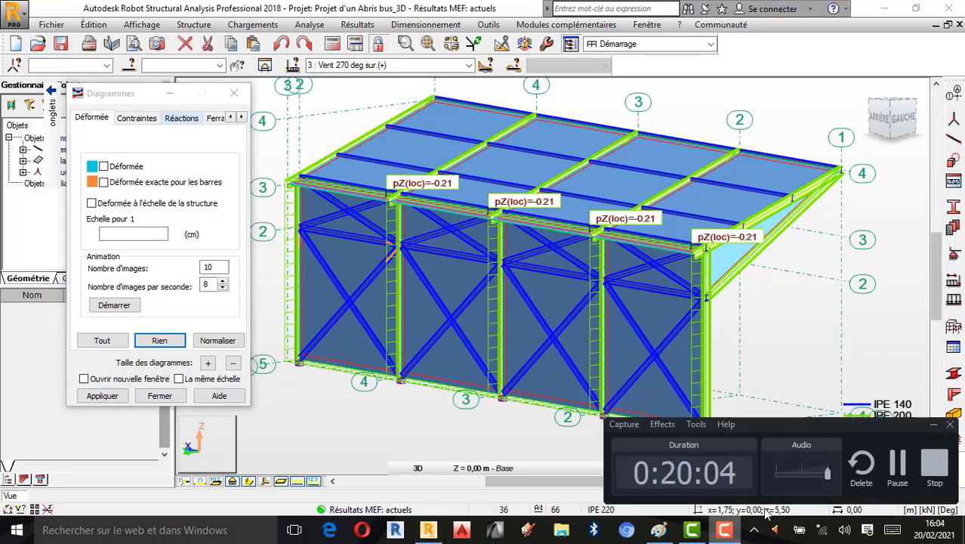
pyautogui.click(936, 467)
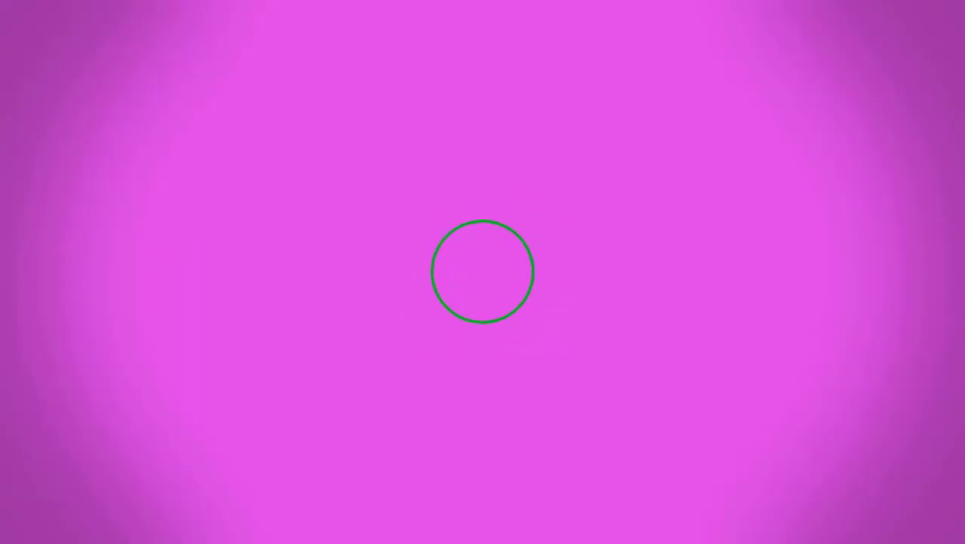